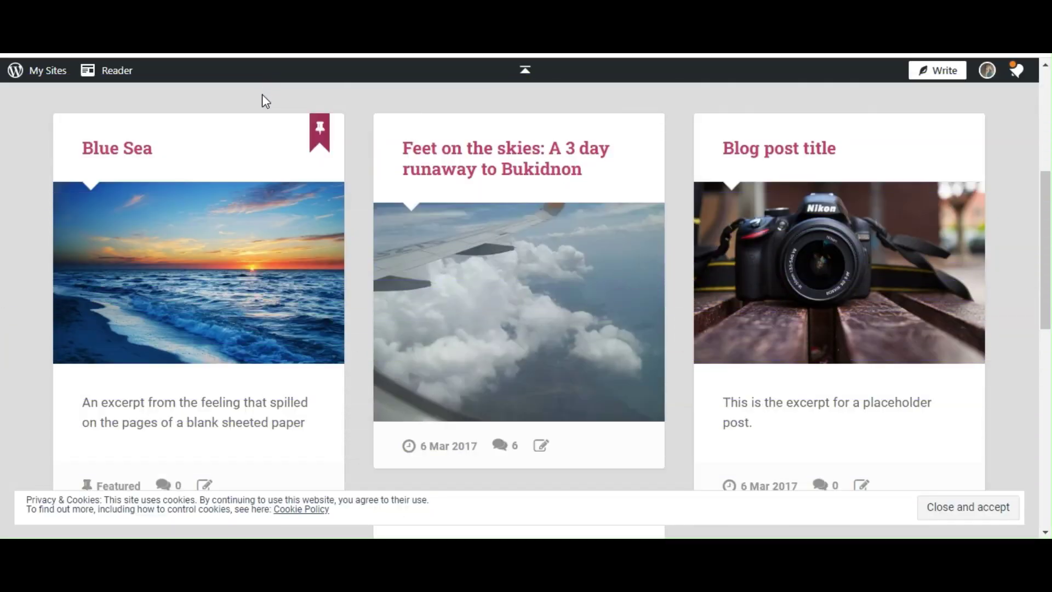
# Scroll through the 'Select a plan' step comparing Personal, Premium and Business prices and features.
pyautogui.scroll(-3, 266, 102)
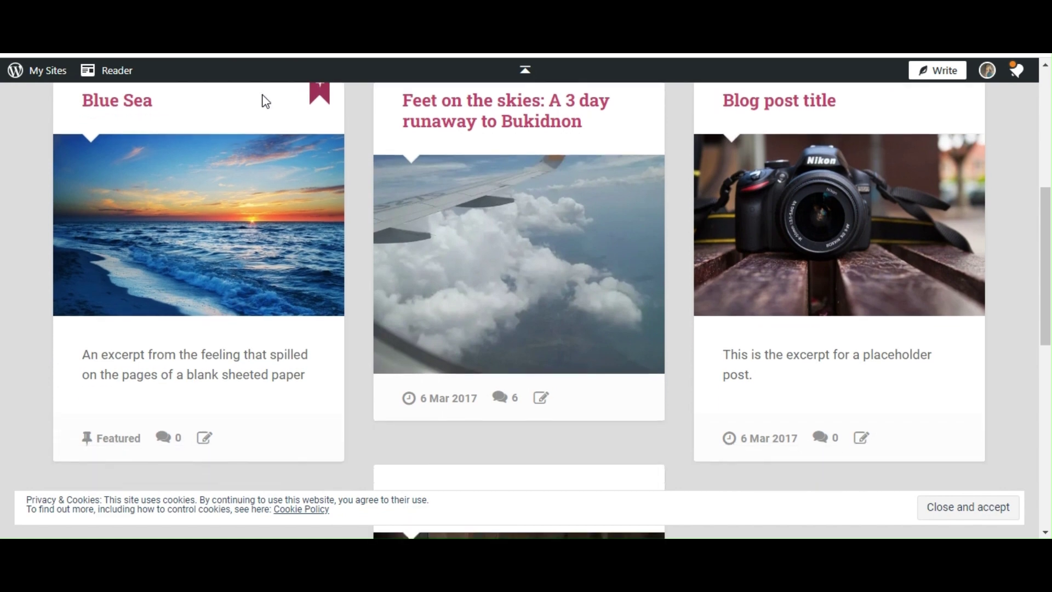
pyautogui.scroll(-3, 263, 102)
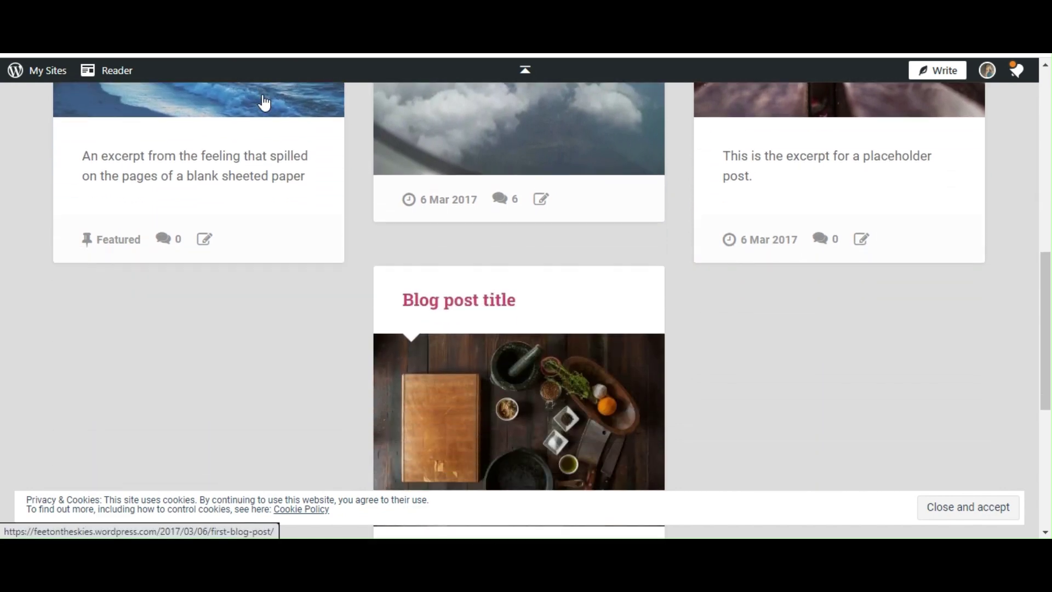
pyautogui.scroll(3, 264, 99)
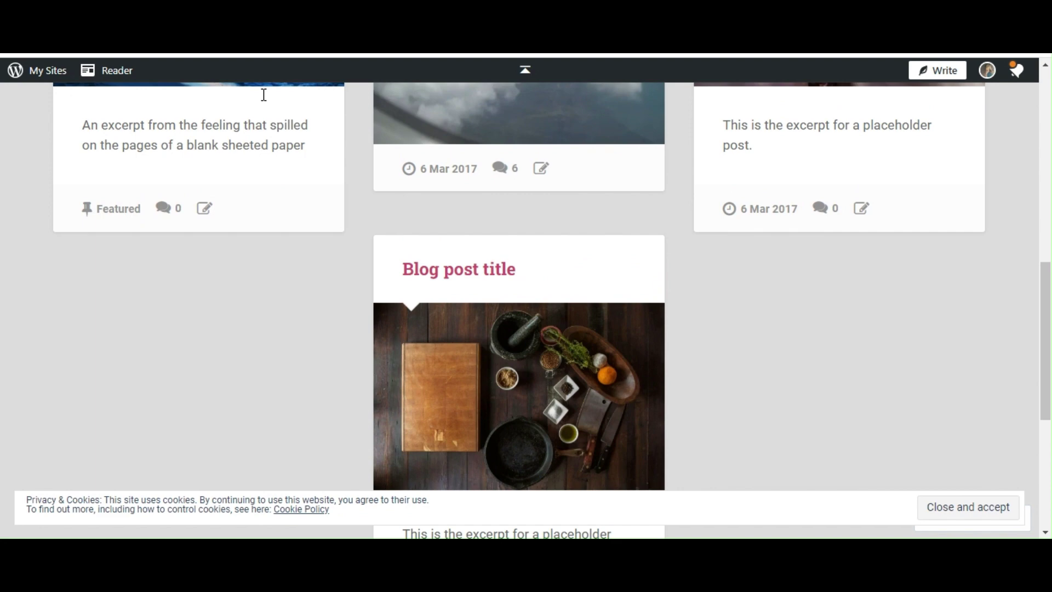
pyautogui.scroll(2, 264, 101)
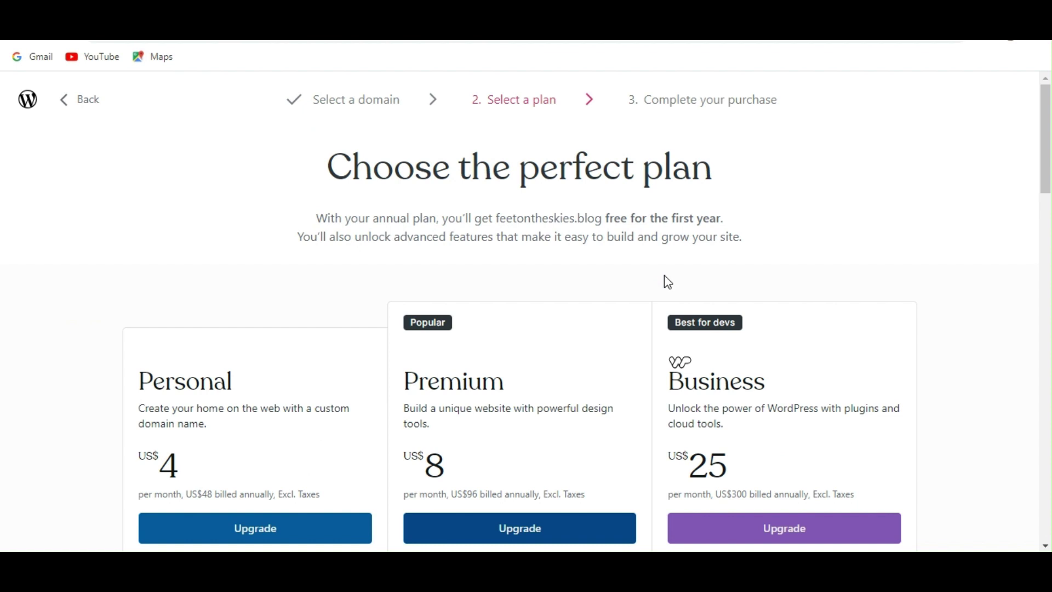
pyautogui.scroll(-2, 647, 264)
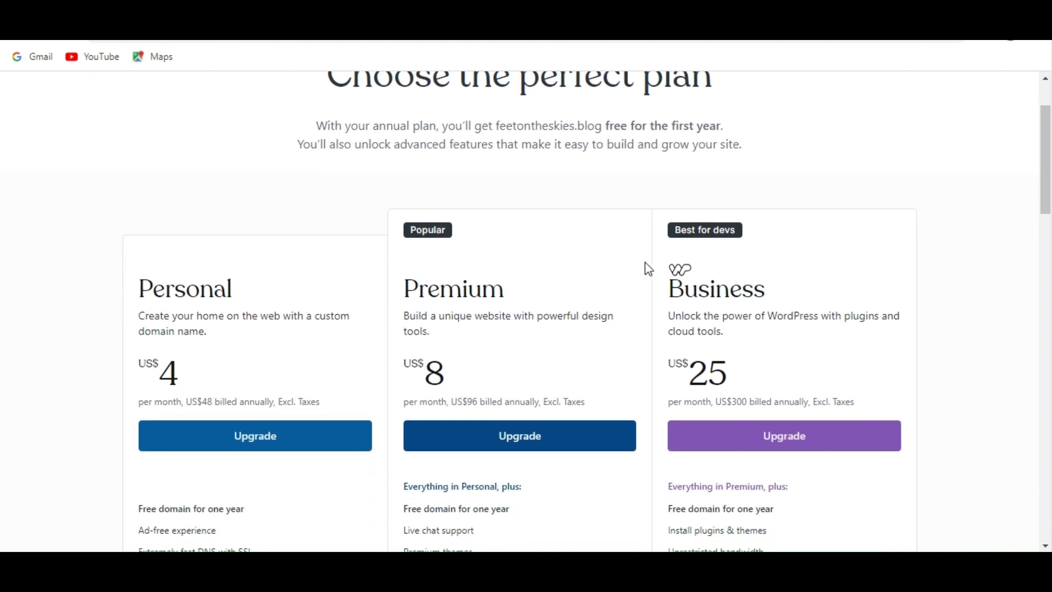
pyautogui.scroll(-1, 647, 265)
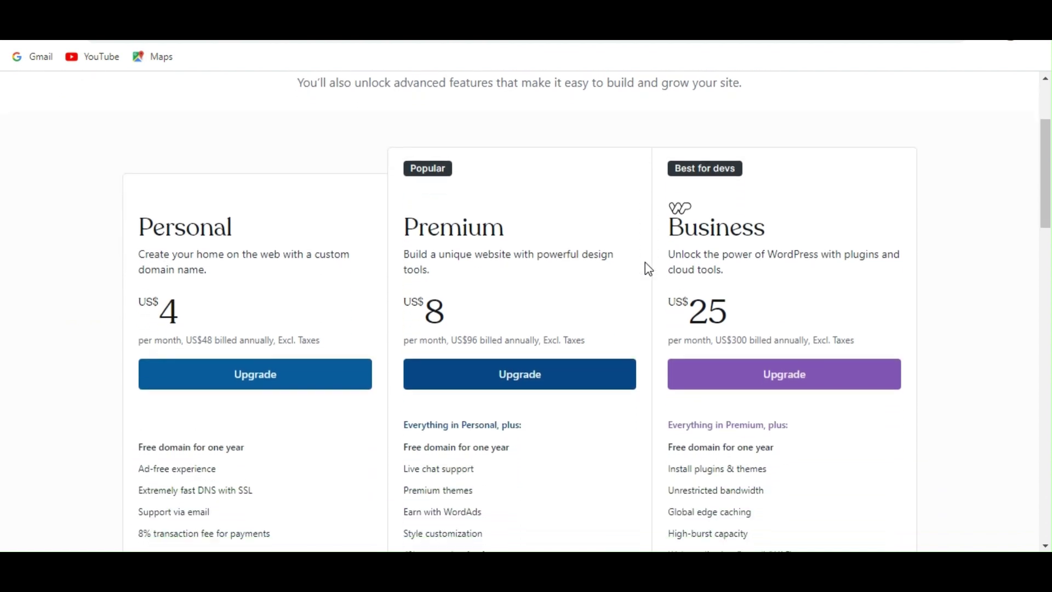
pyautogui.scroll(-1, 647, 264)
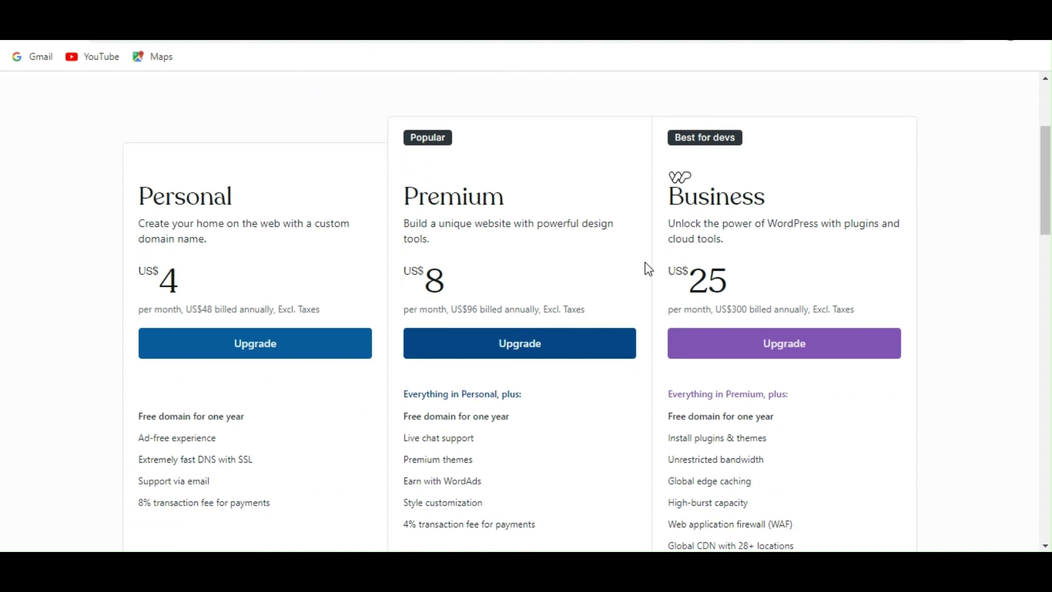
pyautogui.scroll(-1, 647, 268)
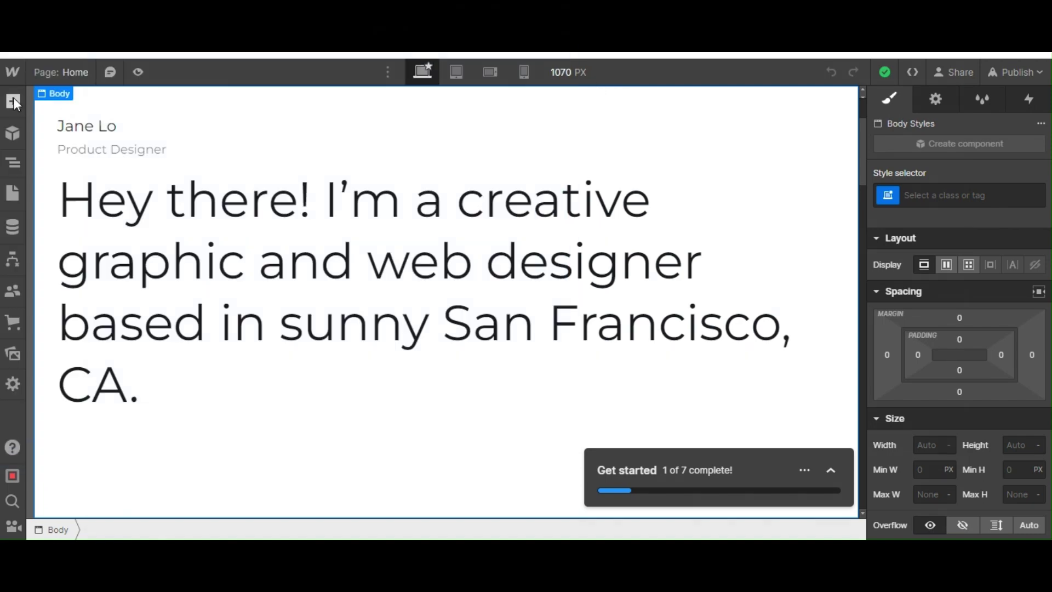
# Preview the '5 Great Web Design Resources' post, then export Blog Posts as Blog Posts.csv.
pyautogui.click(12, 226)
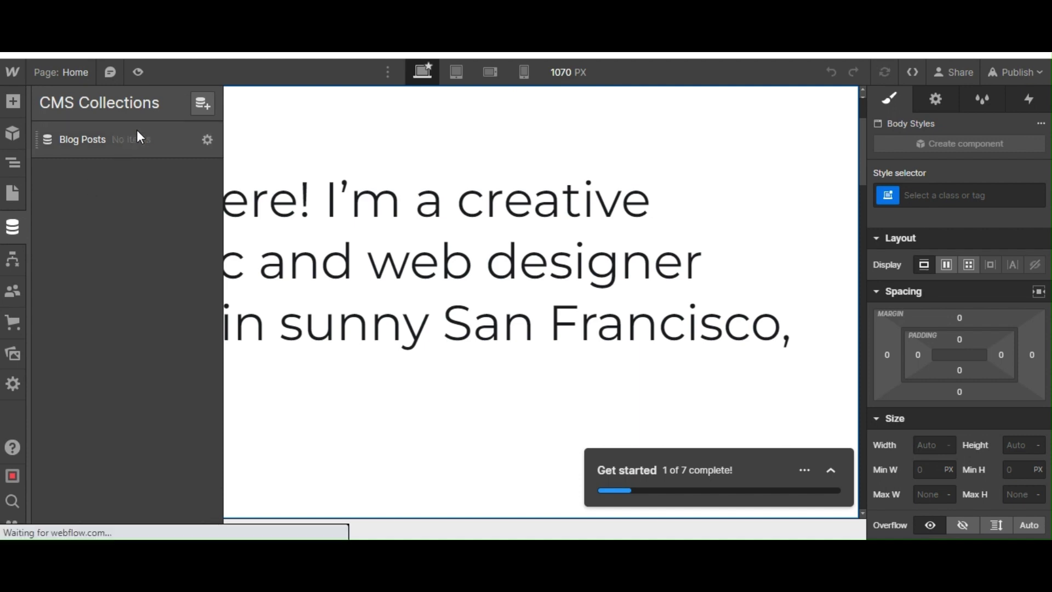
pyautogui.click(137, 132)
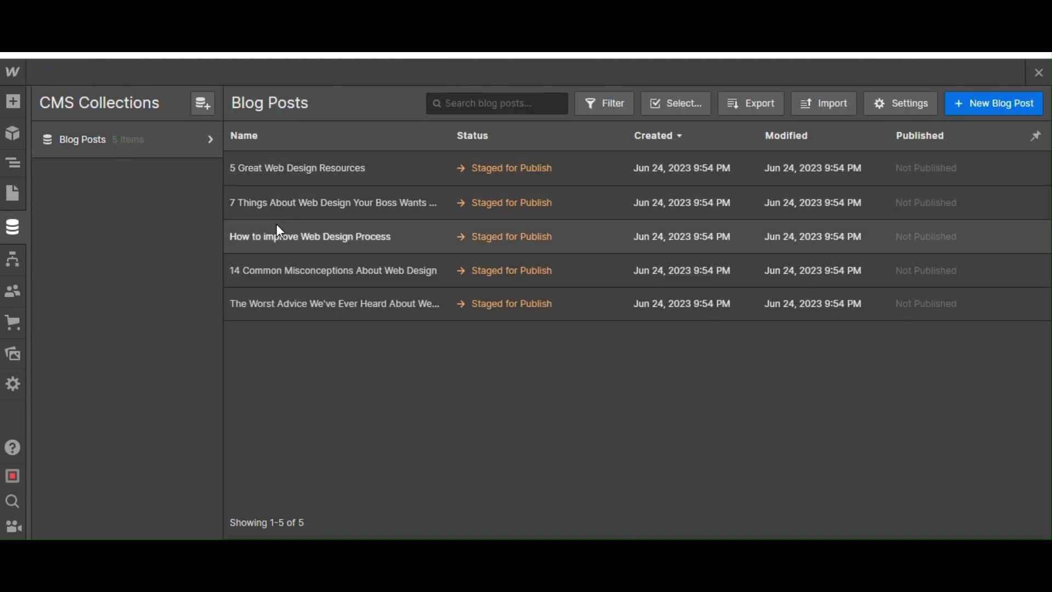
pyautogui.click(281, 176)
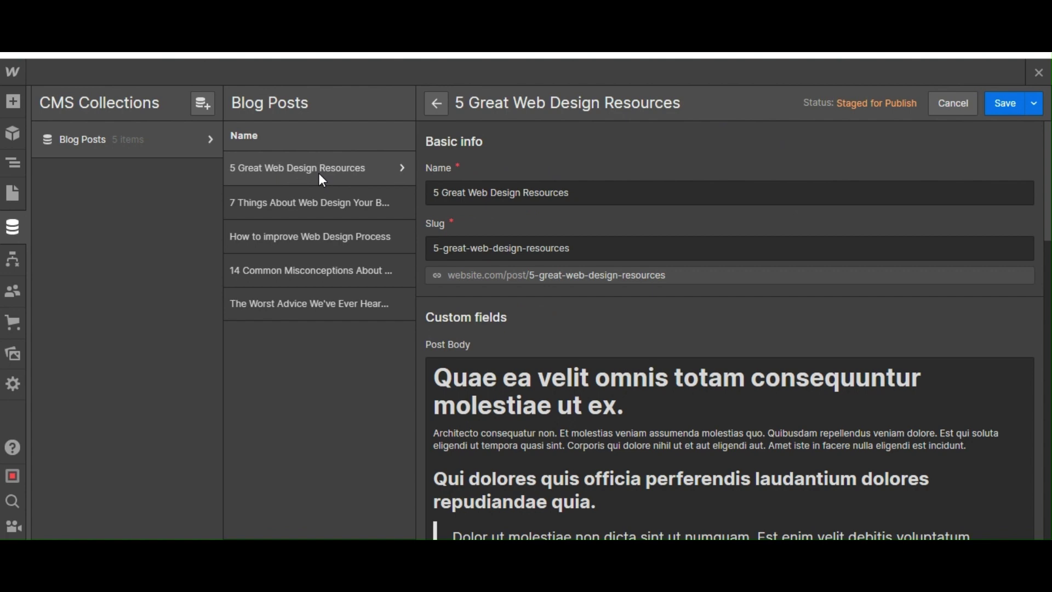
pyautogui.click(166, 139)
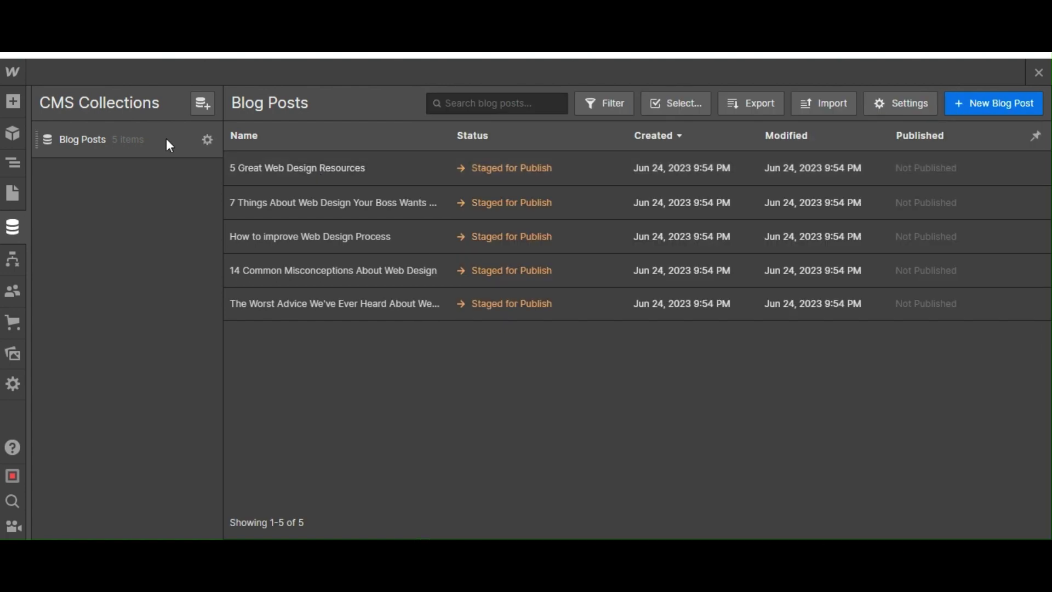
pyautogui.click(734, 110)
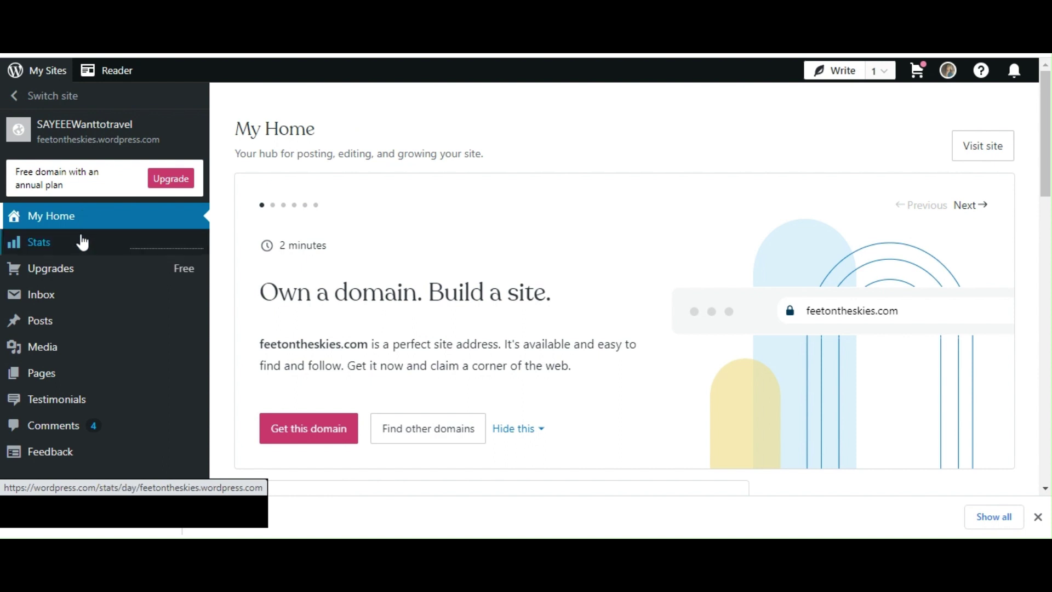
# Search the site's plugin directory for 'wp all import'.
pyautogui.scroll(-4, 81, 242)
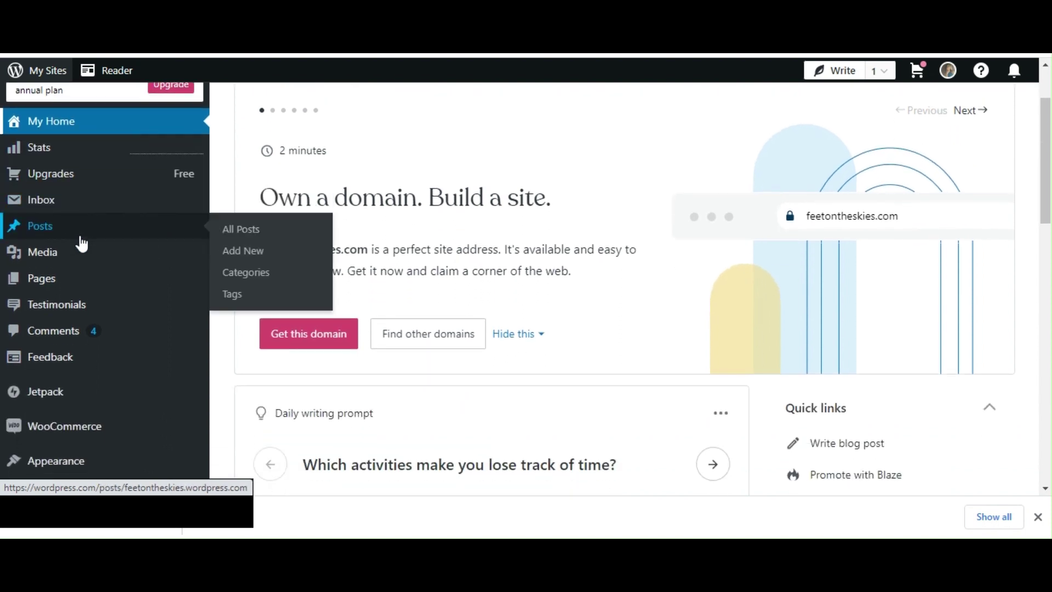
pyautogui.scroll(-2, 81, 242)
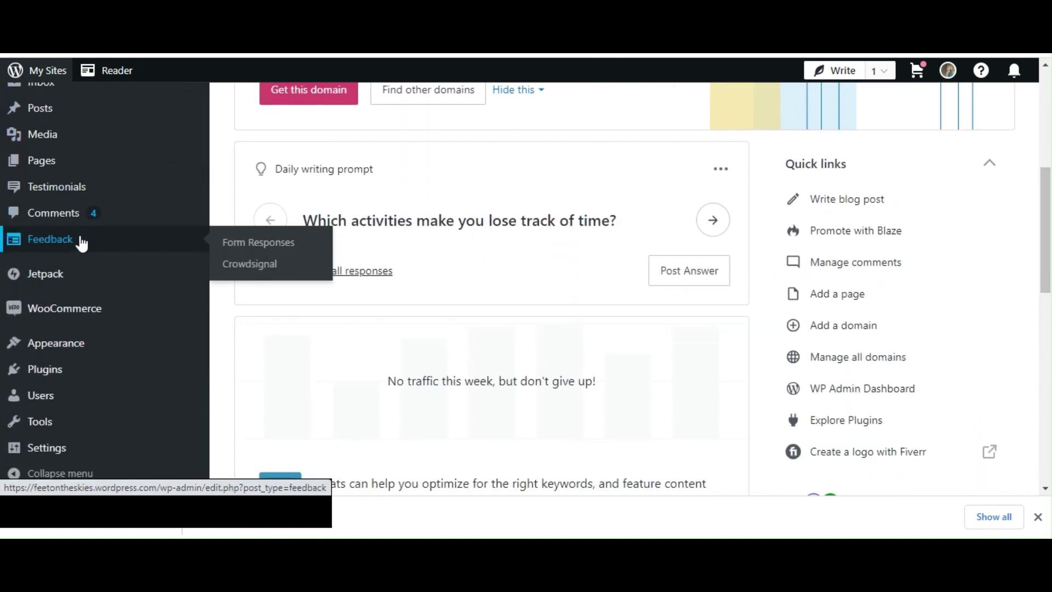
pyautogui.click(55, 371)
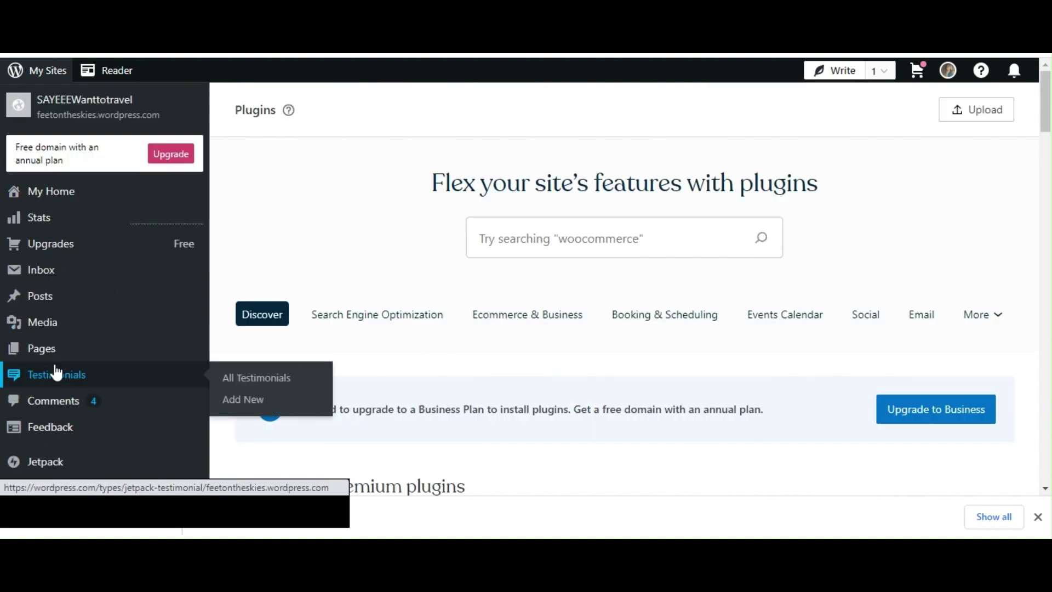
pyautogui.click(599, 225)
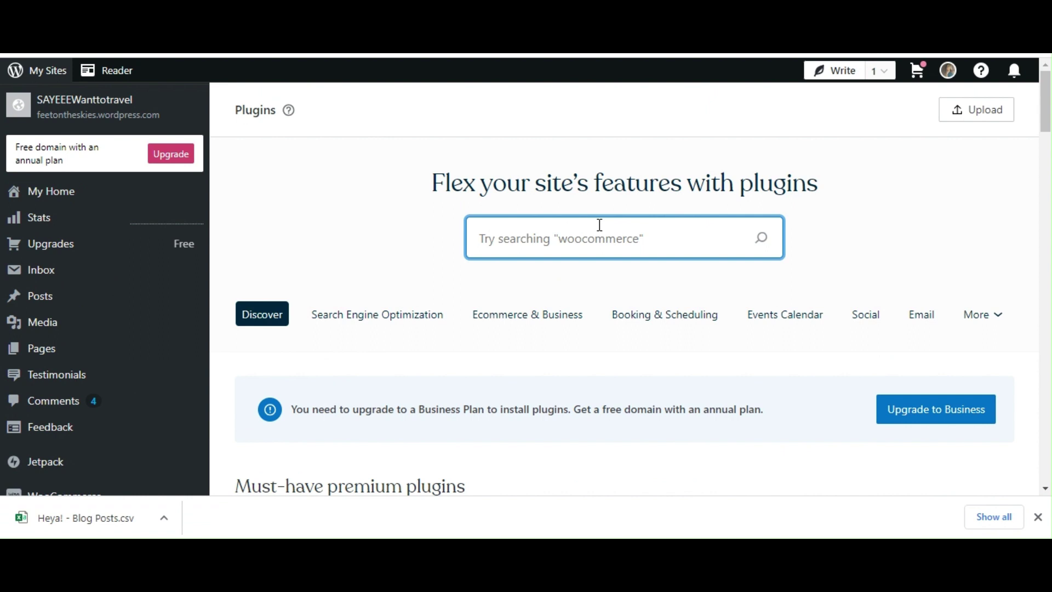
pyautogui.write('wp all ')
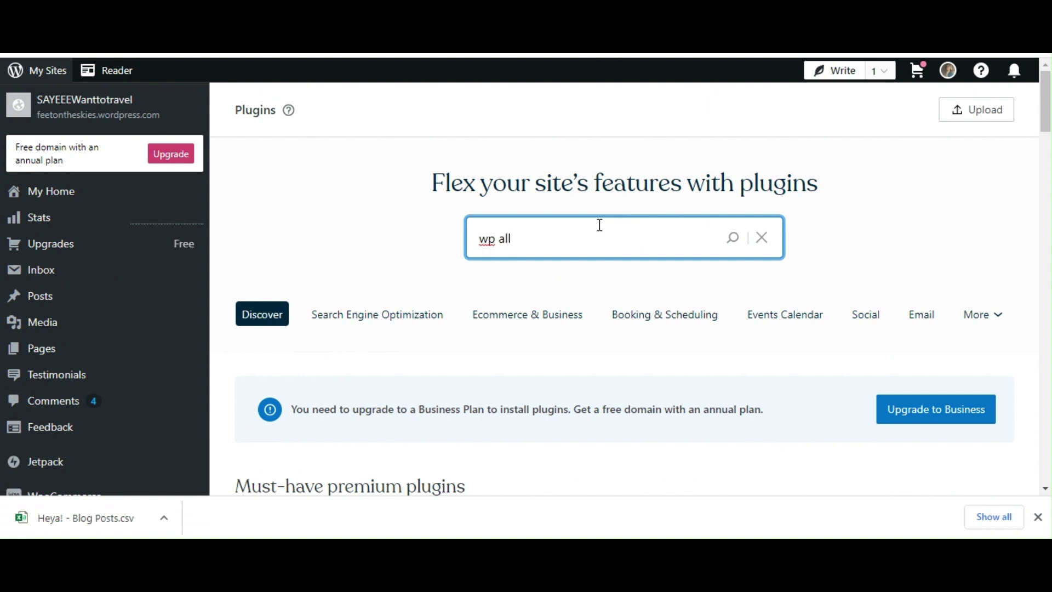
pyautogui.write('import')
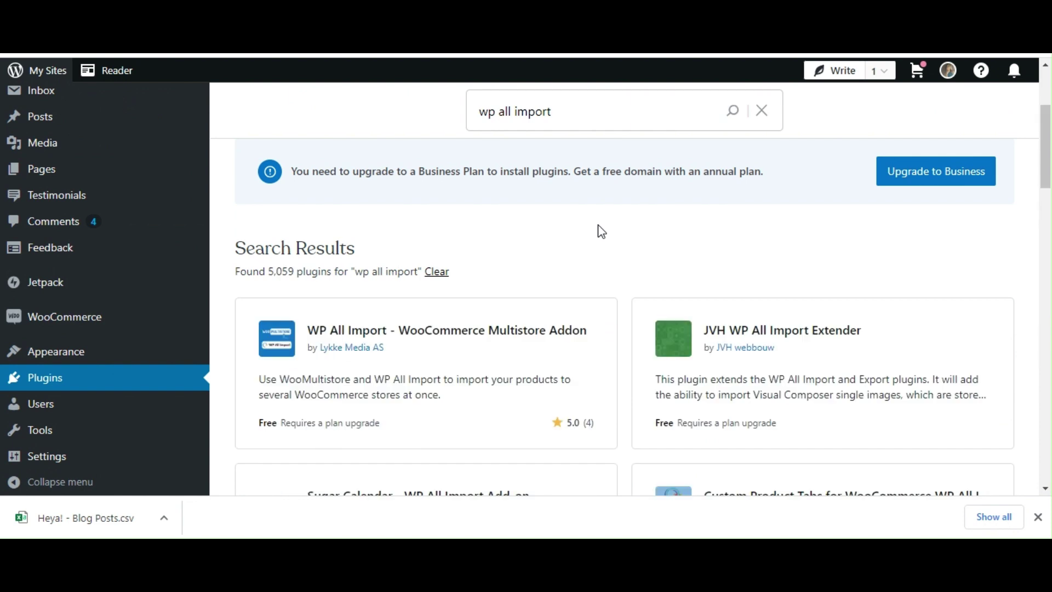
# Scroll the search results down to the Import any XML or CSV File to WordPress card.
pyautogui.scroll(-3, 601, 231)
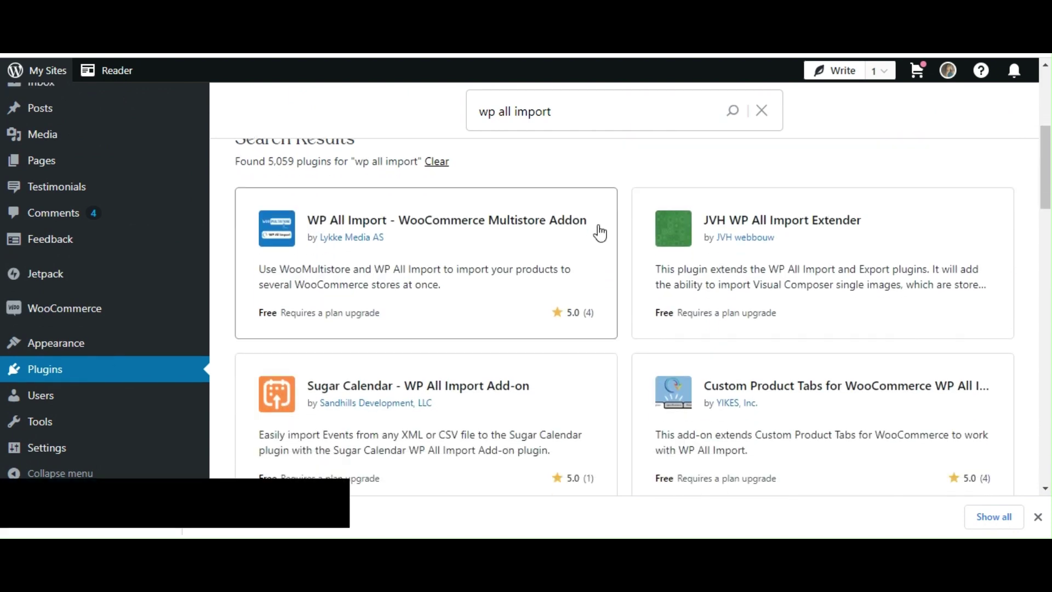
pyautogui.scroll(-4, 601, 232)
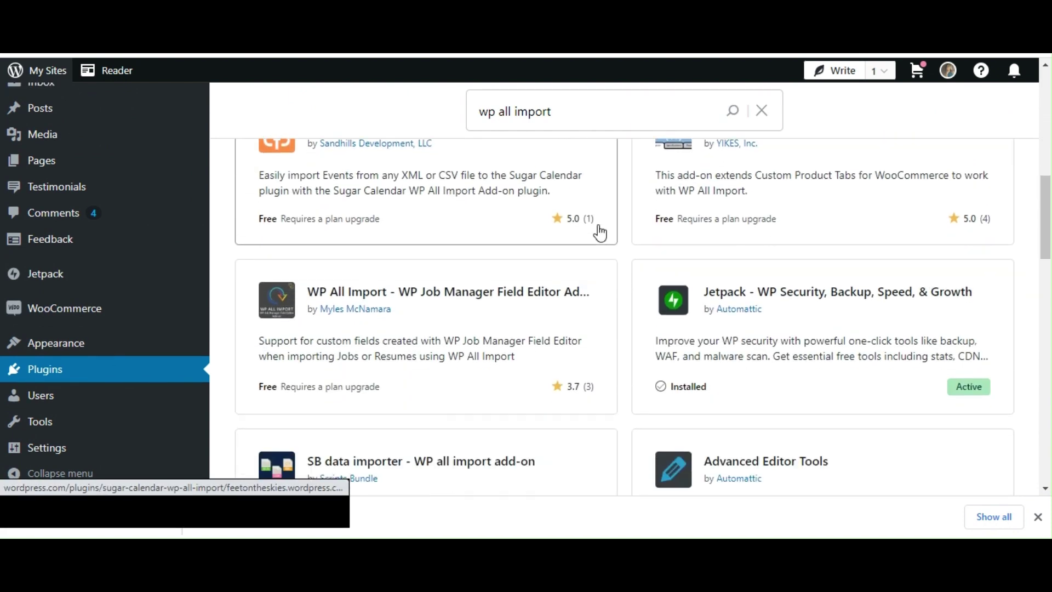
pyautogui.scroll(1, 601, 232)
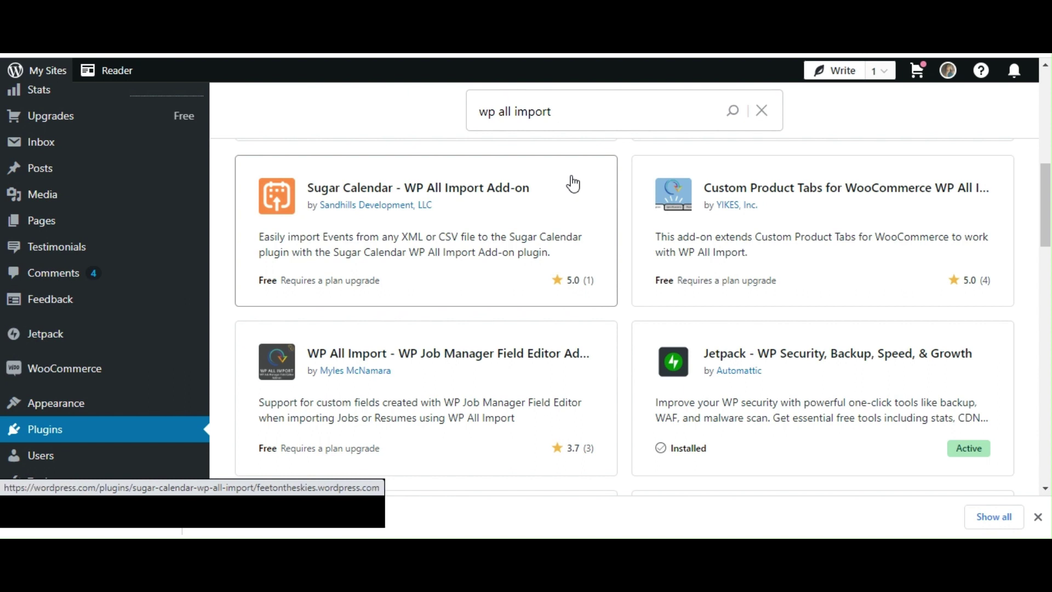
pyautogui.scroll(-3, 573, 184)
pyautogui.scroll(-1, 573, 184)
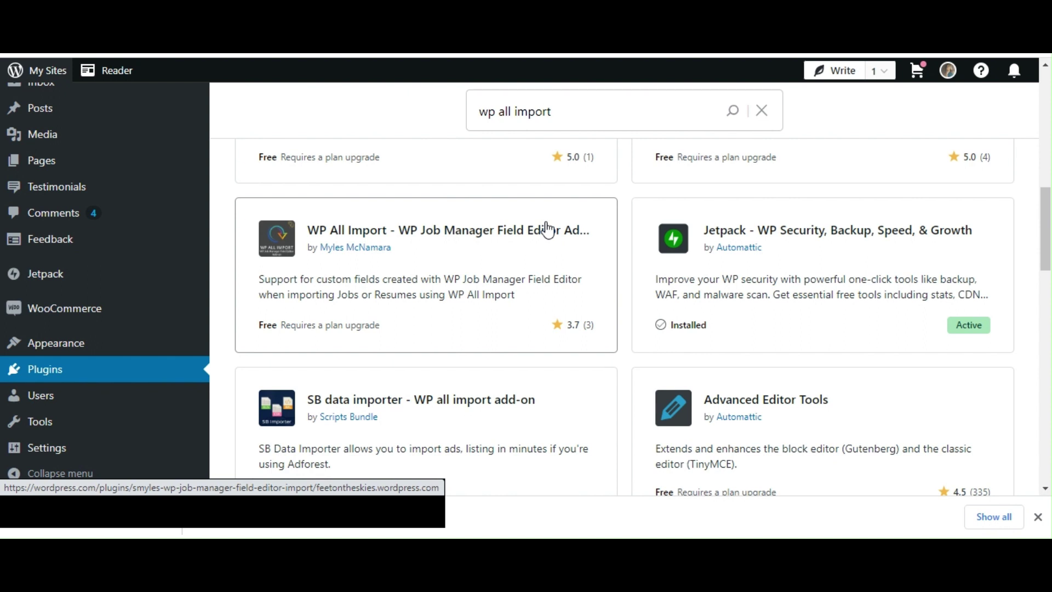
pyautogui.scroll(3, 547, 229)
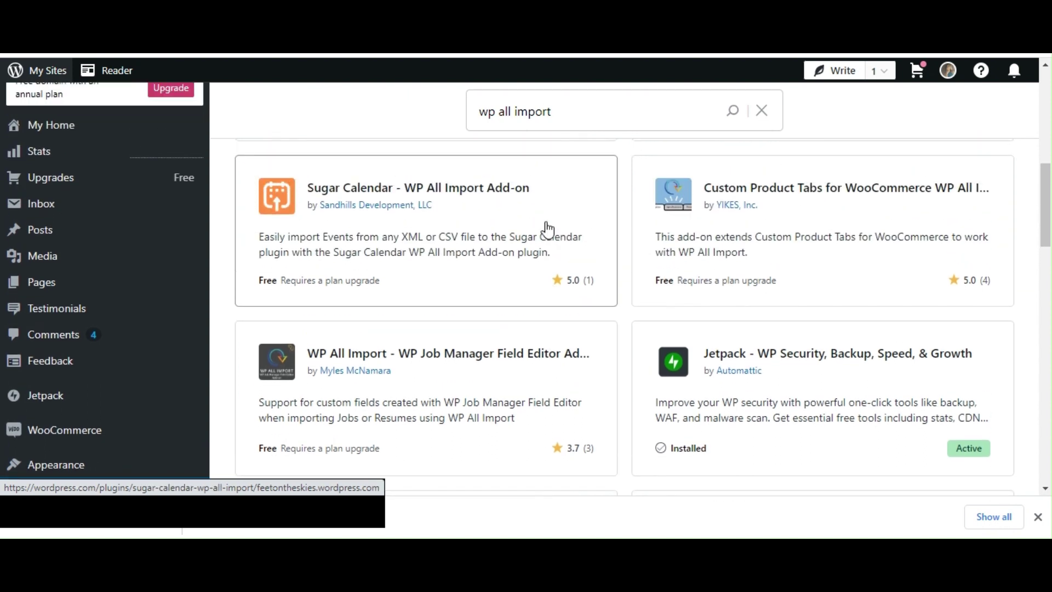
pyautogui.scroll(-5, 547, 229)
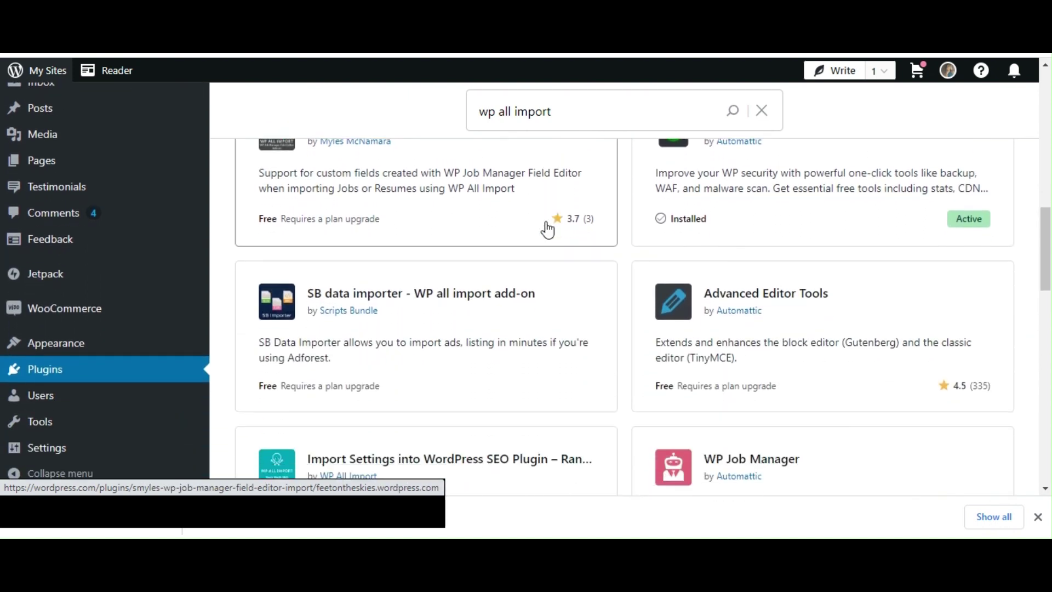
pyautogui.scroll(-2, 547, 229)
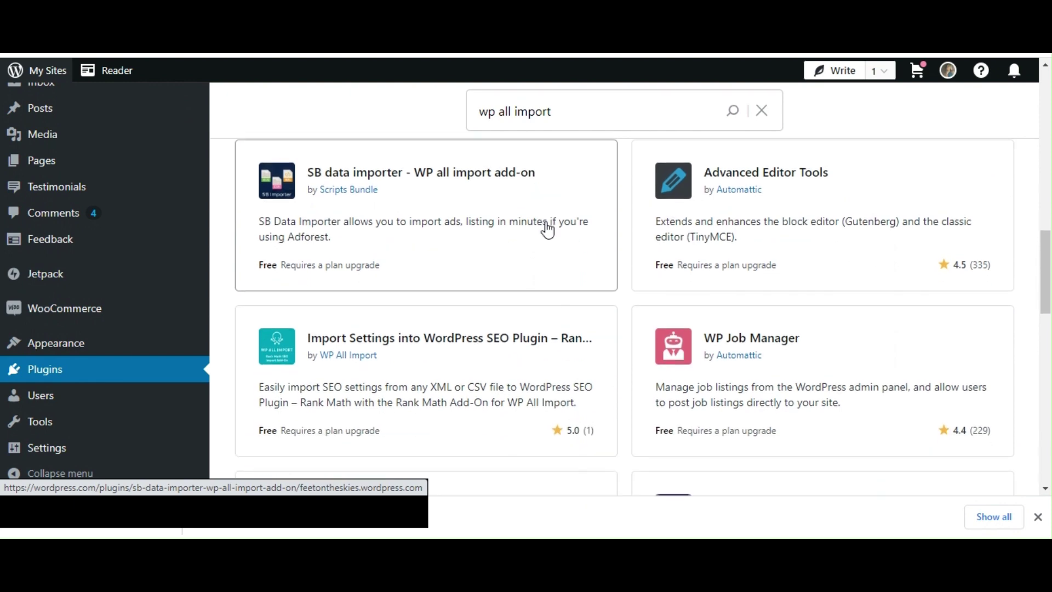
pyautogui.scroll(-5, 547, 229)
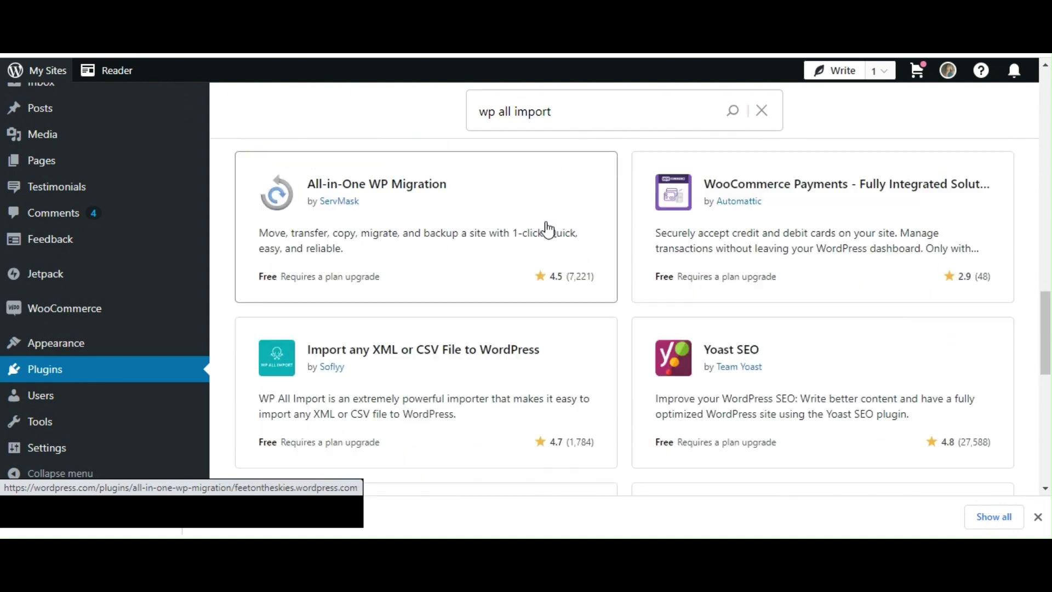
pyautogui.scroll(-1, 547, 229)
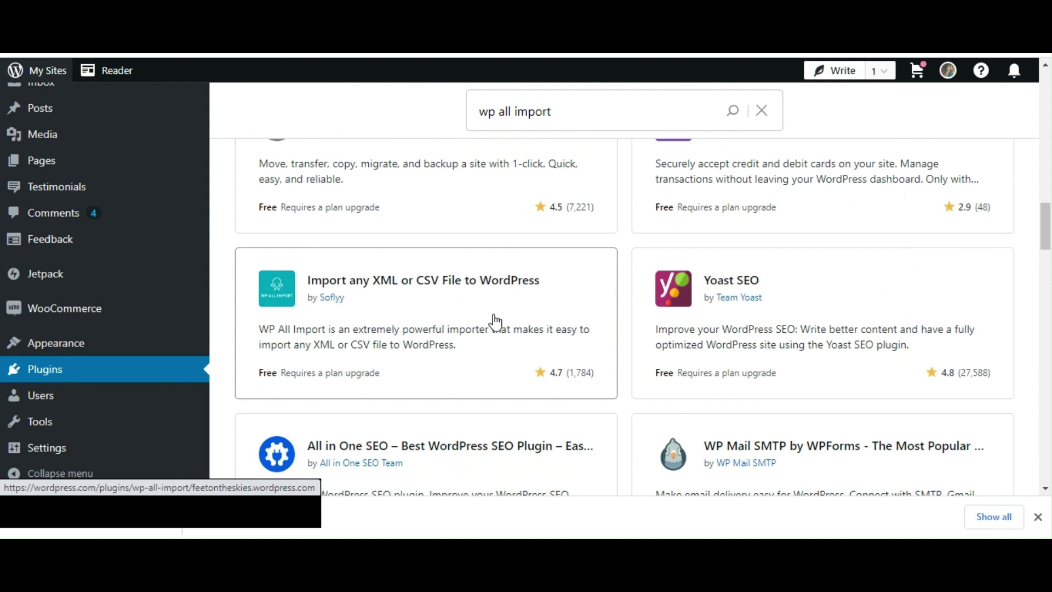
# Open the Import any XML or CSV File to WordPress details page and read its description.
pyautogui.click(496, 322)
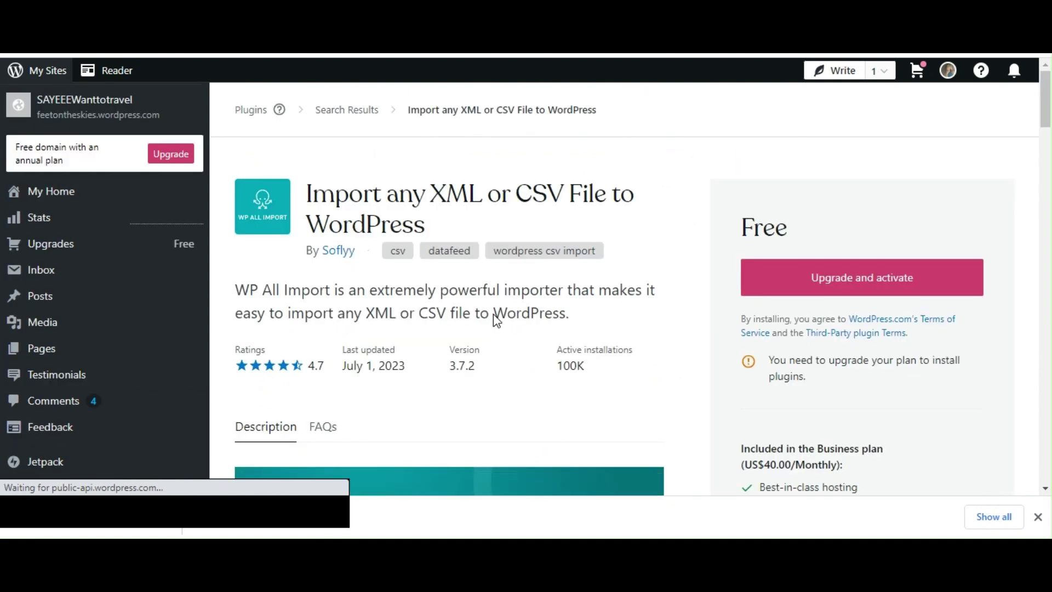
pyautogui.scroll(-1, 497, 320)
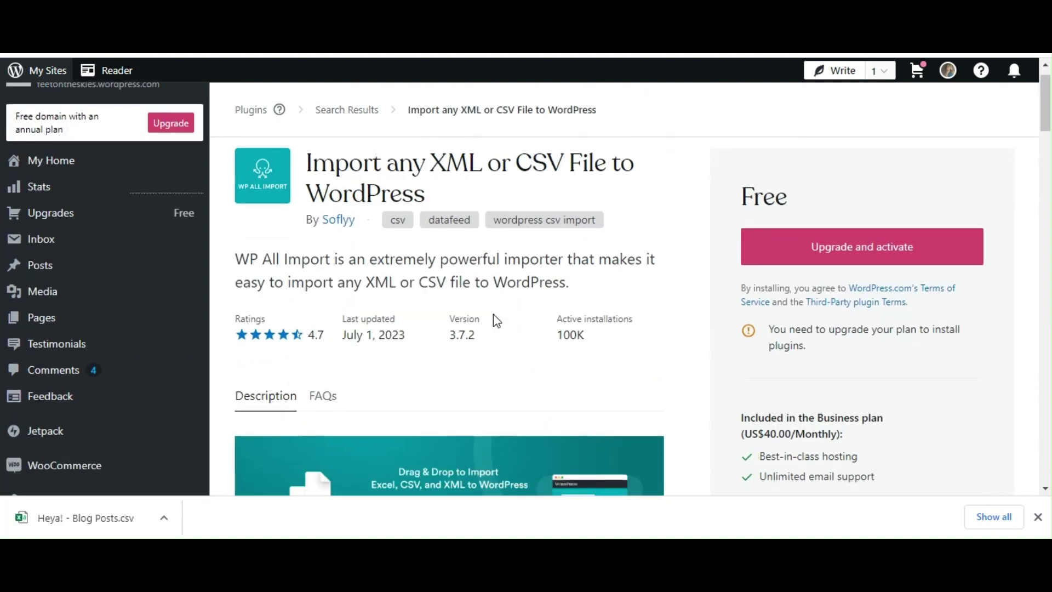
pyautogui.scroll(-2, 494, 314)
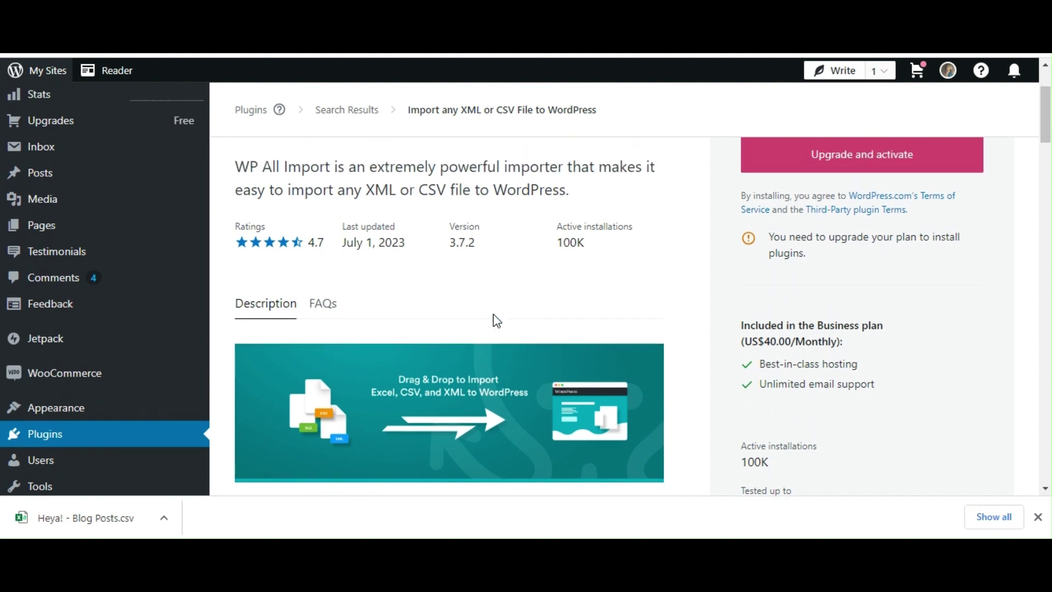
pyautogui.scroll(1, 493, 314)
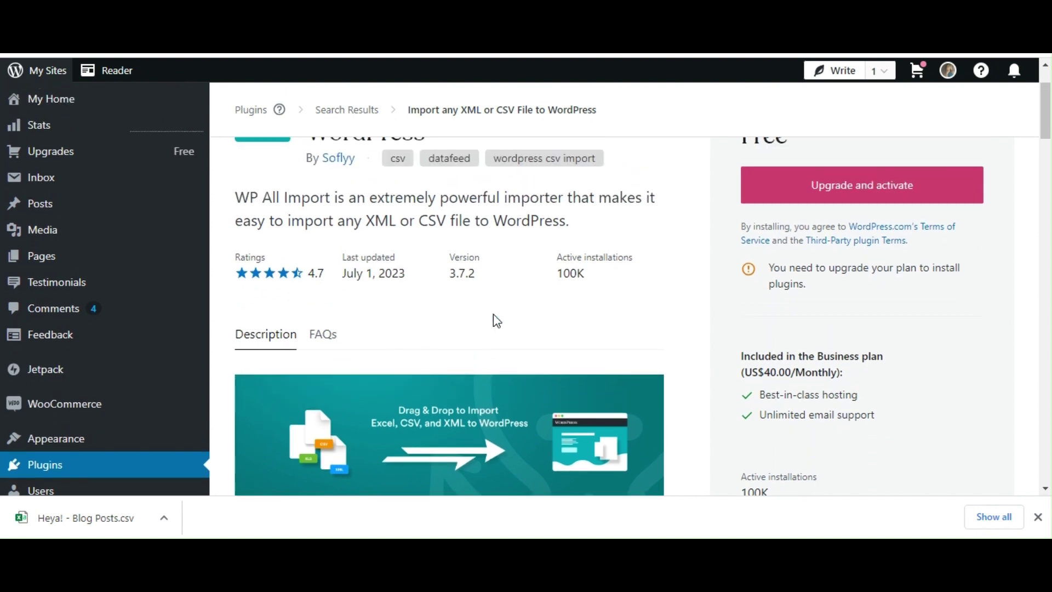
pyautogui.scroll(2, 493, 316)
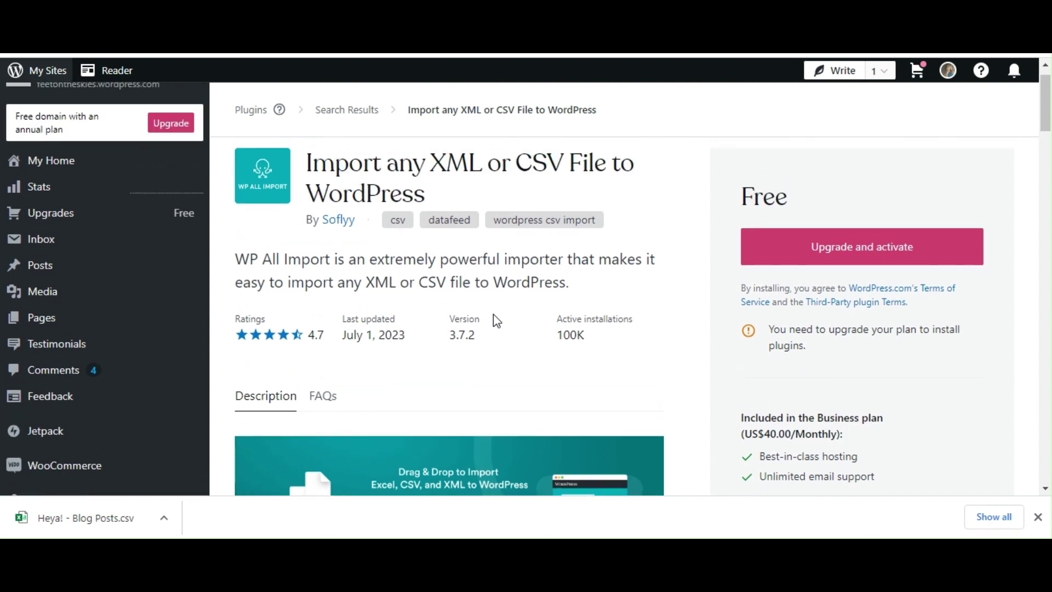
pyautogui.scroll(-8, 493, 315)
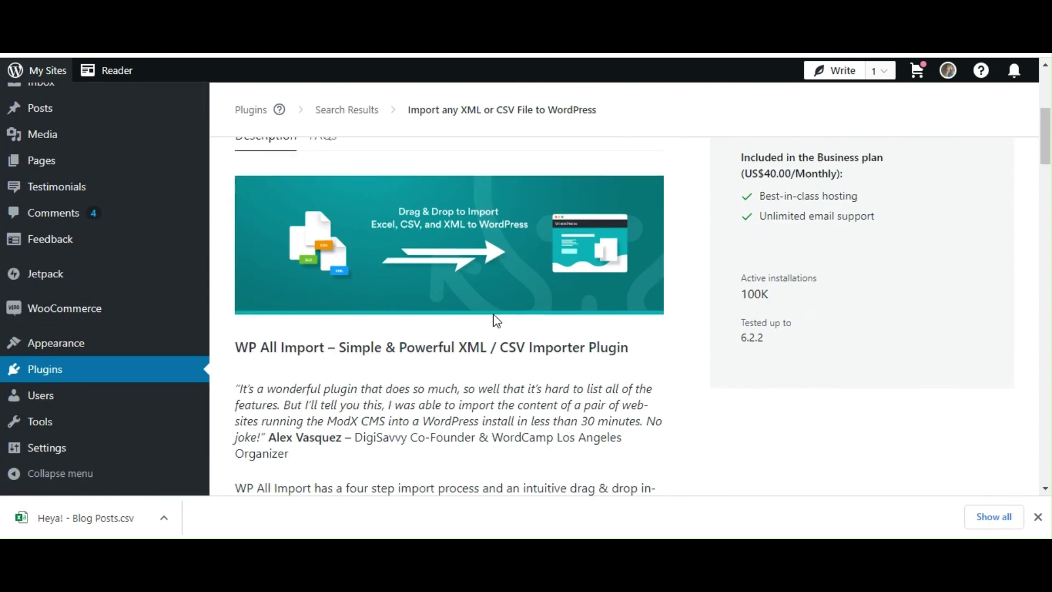
pyautogui.scroll(-3, 493, 314)
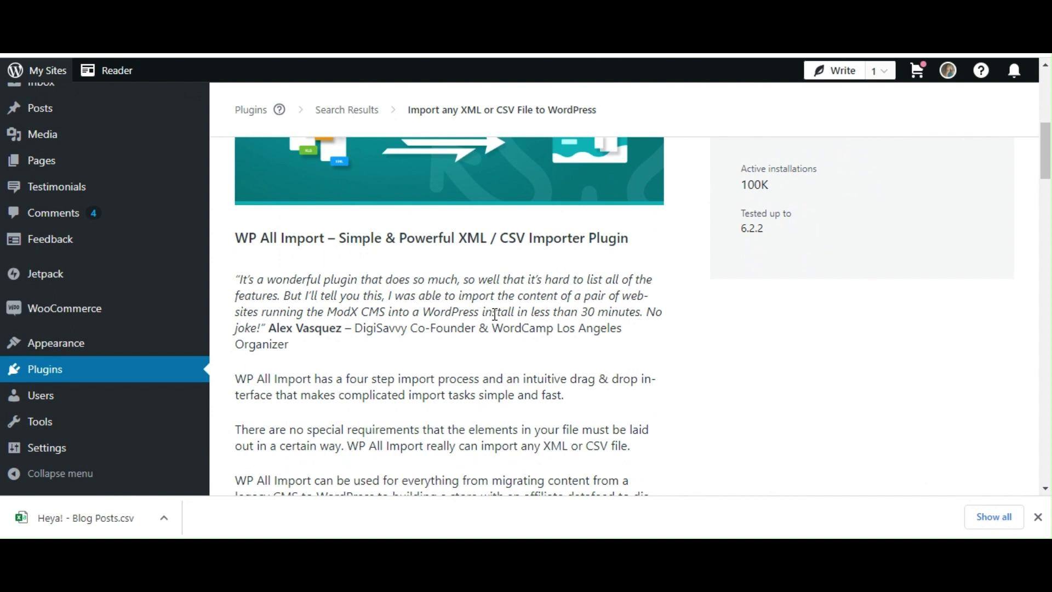
pyautogui.scroll(-2, 494, 314)
pyautogui.scroll(-6, 495, 314)
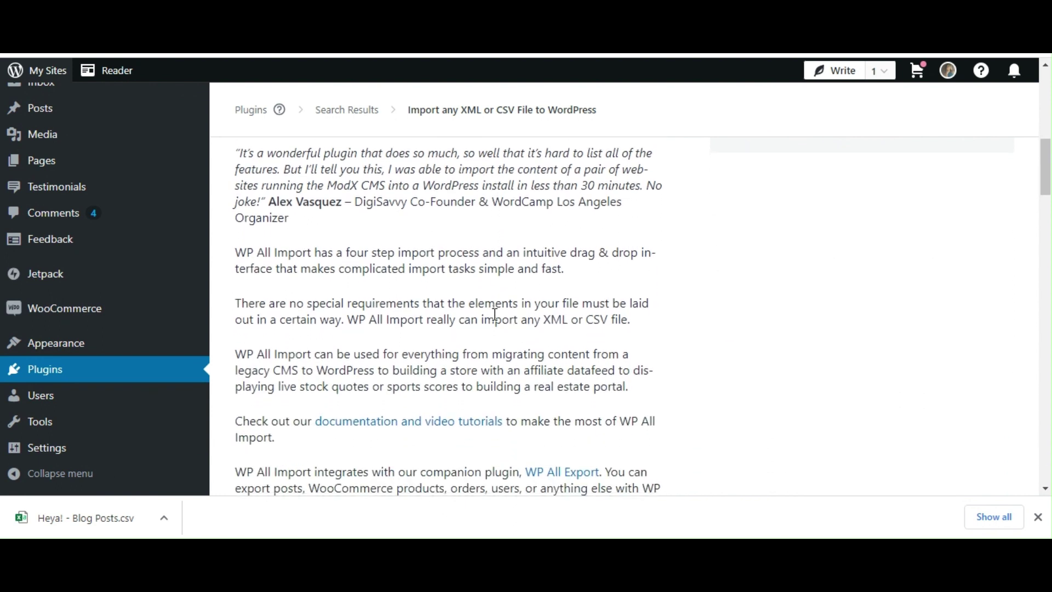
# Scroll to the WordPress CSV Imports section and follow its documentation link.
pyautogui.scroll(-8, 496, 321)
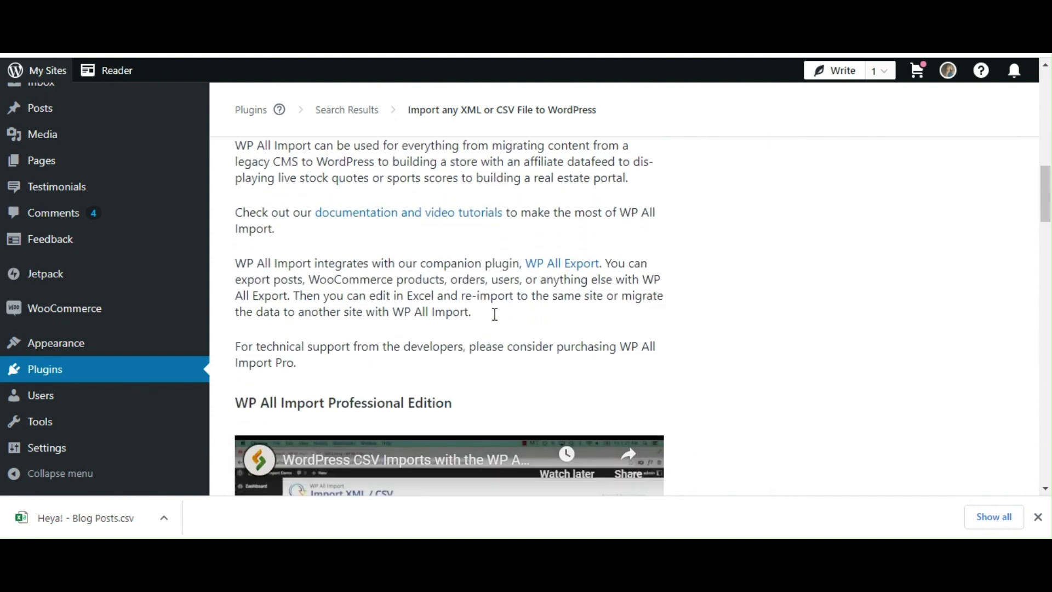
pyautogui.scroll(-7, 496, 321)
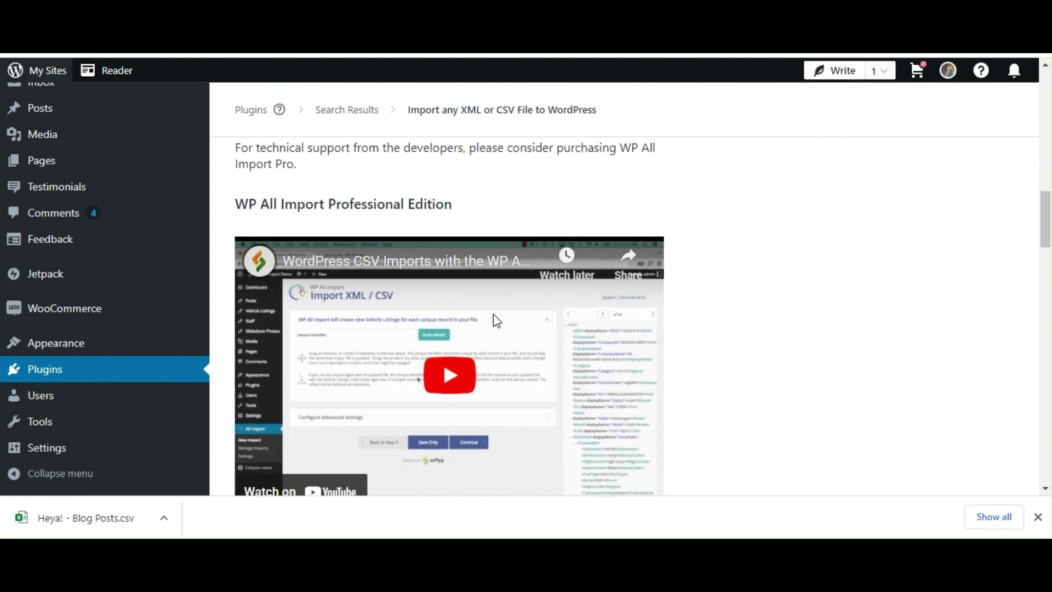
pyautogui.scroll(-4, 496, 321)
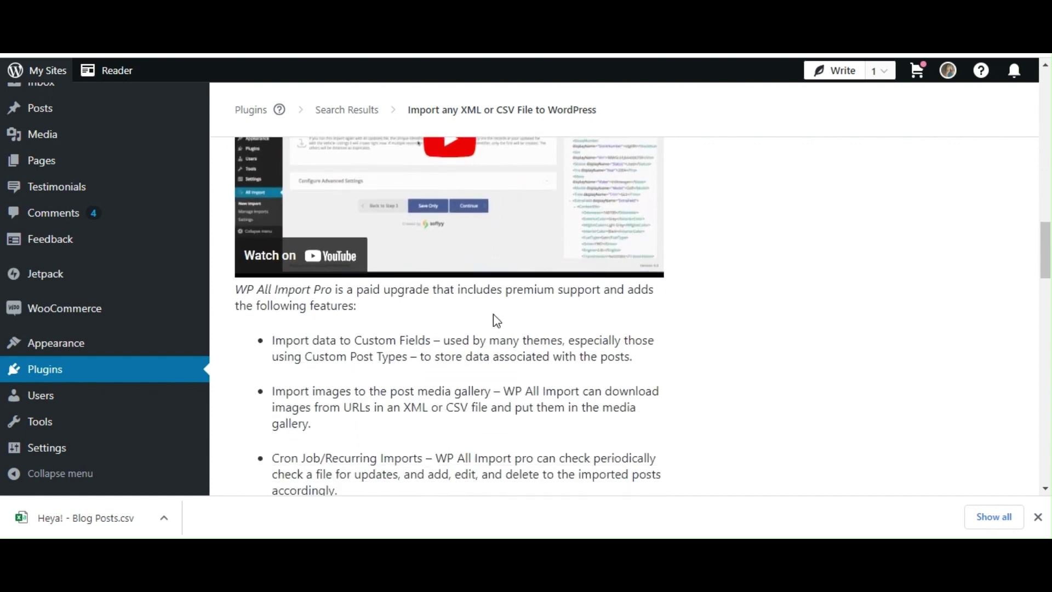
pyautogui.scroll(-5, 495, 318)
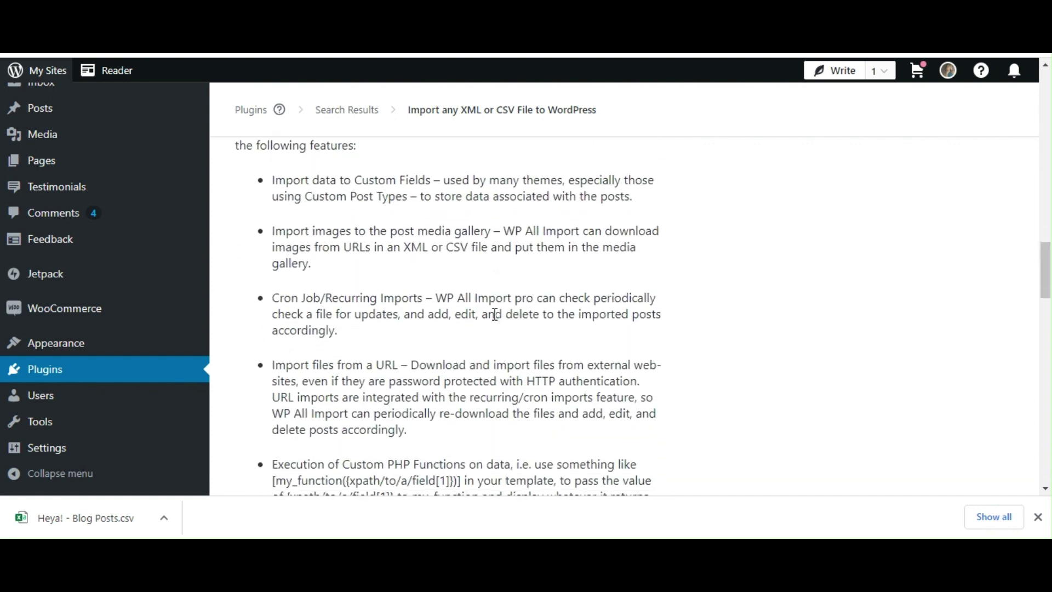
pyautogui.scroll(-7, 495, 314)
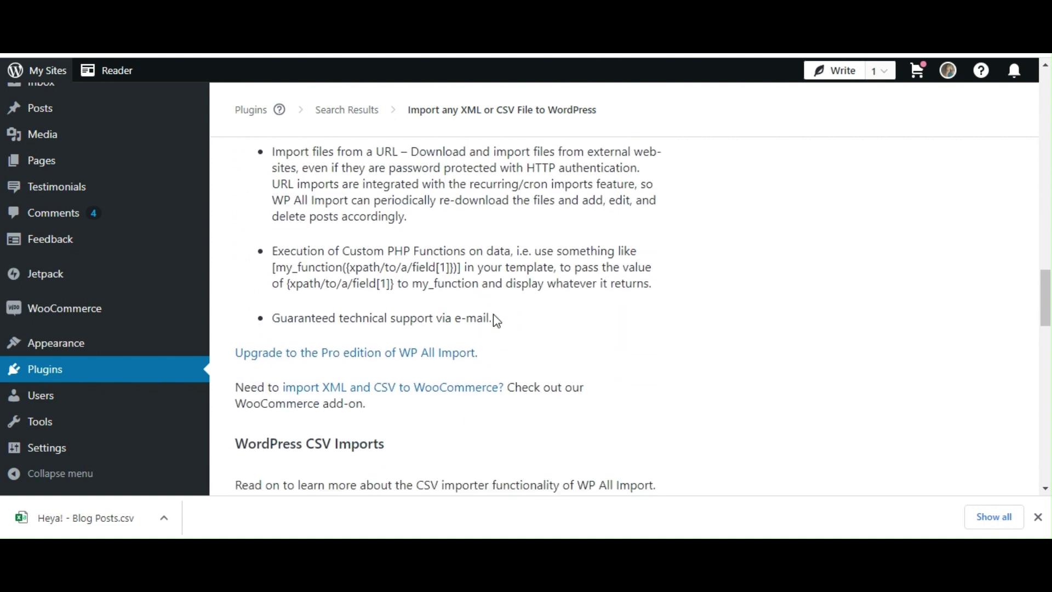
pyautogui.scroll(-7, 495, 317)
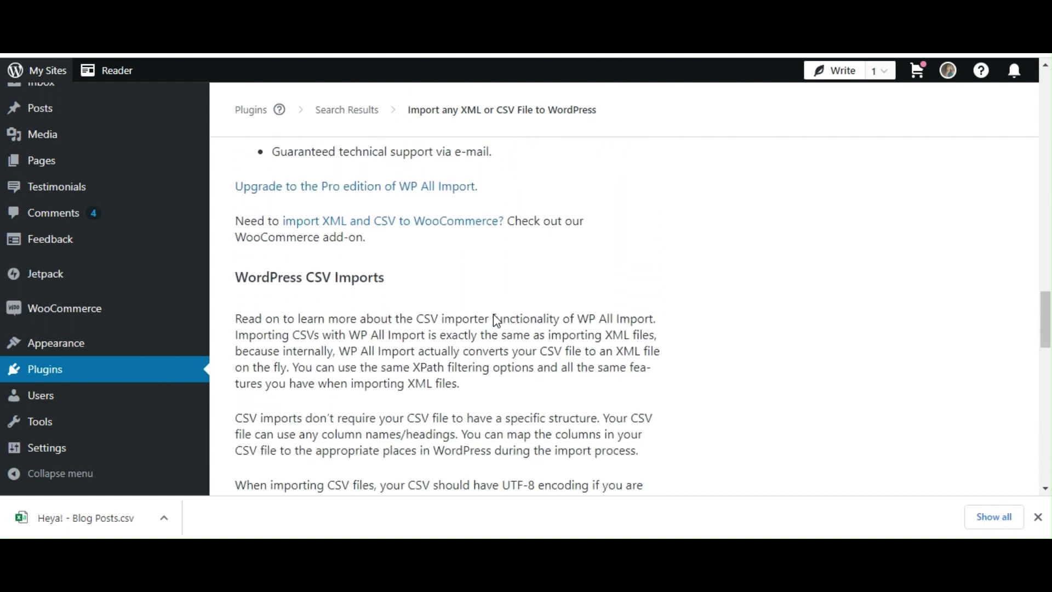
pyautogui.scroll(-2, 494, 314)
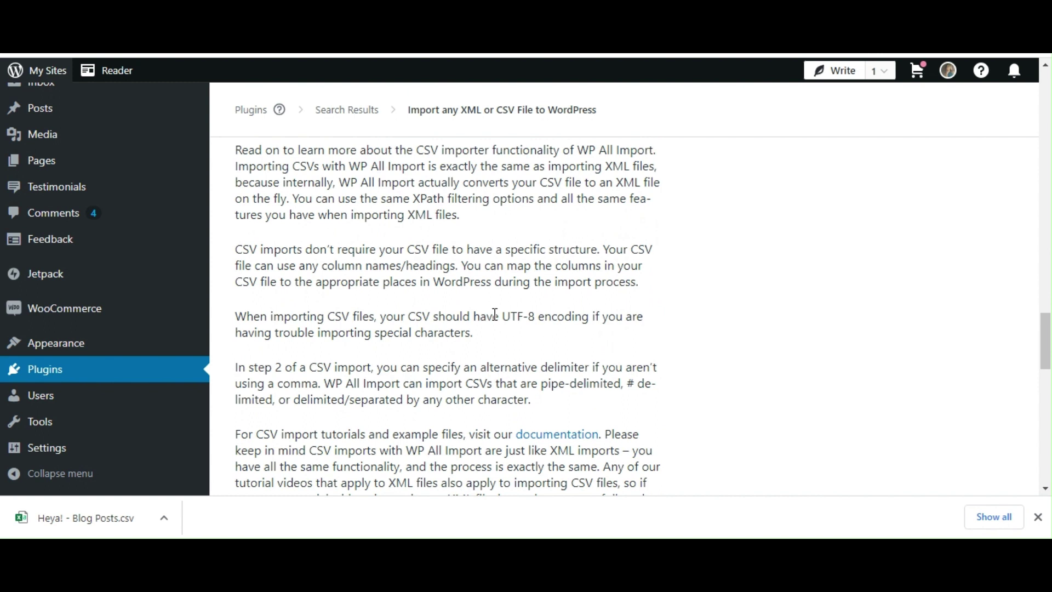
pyautogui.scroll(-5, 495, 314)
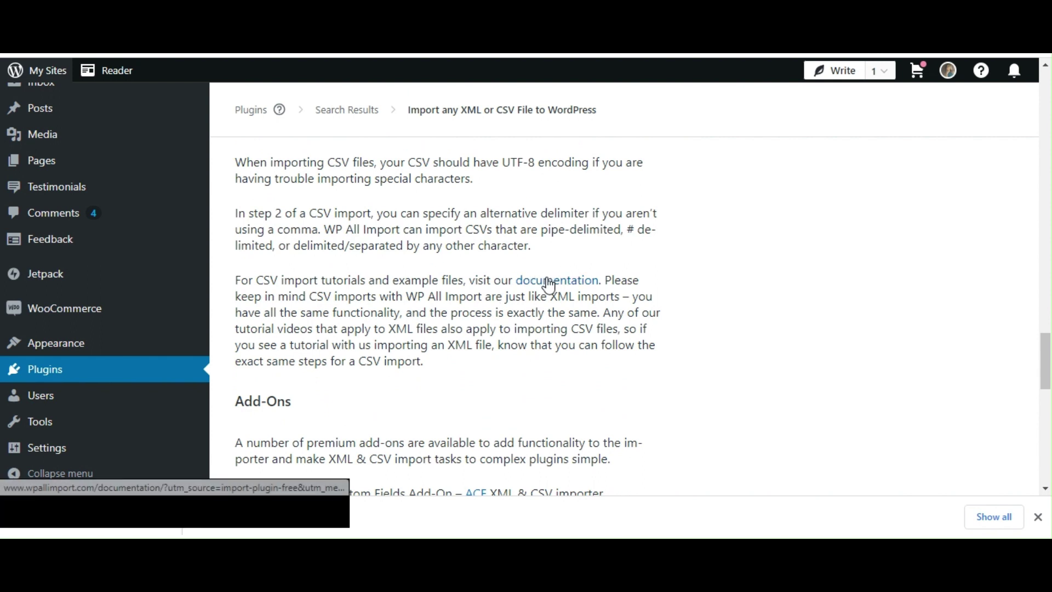
pyautogui.click(549, 281)
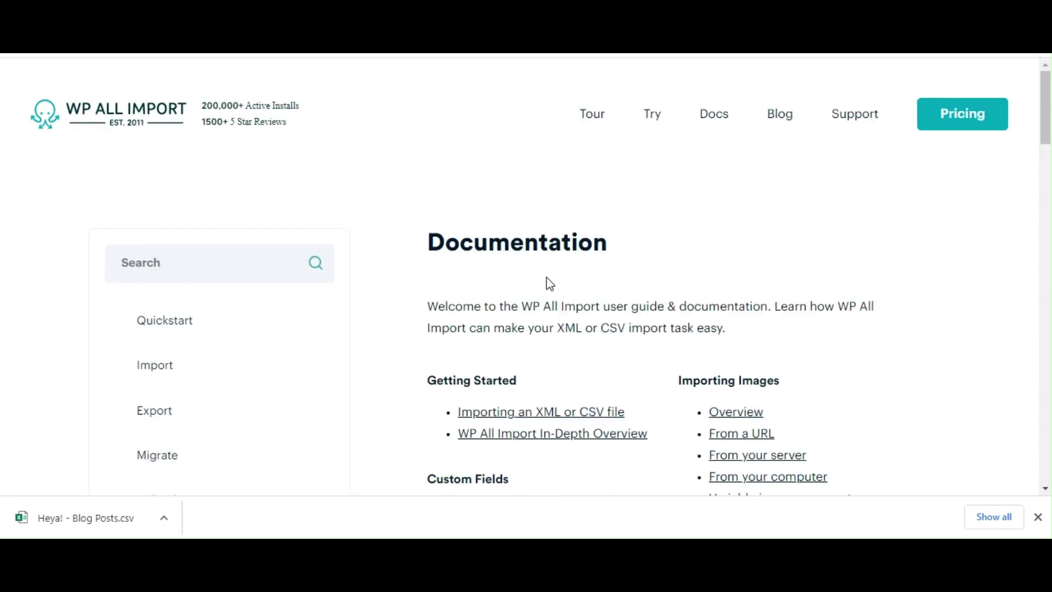
# Open the 'Importing an XML or CSV file' guide in the WP All Import documentation.
pyautogui.scroll(-3, 550, 282)
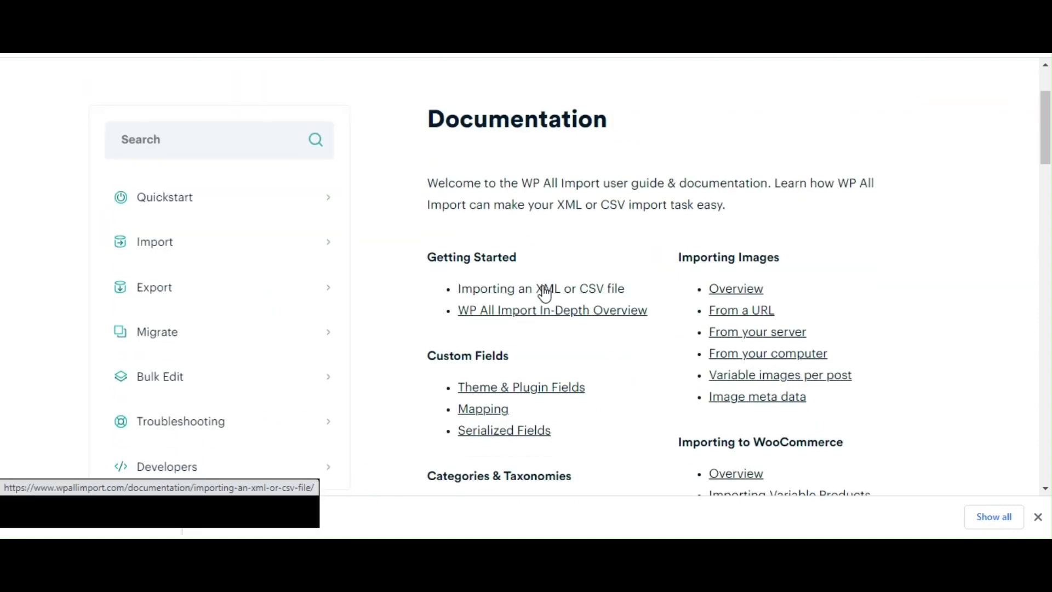
pyautogui.click(547, 287)
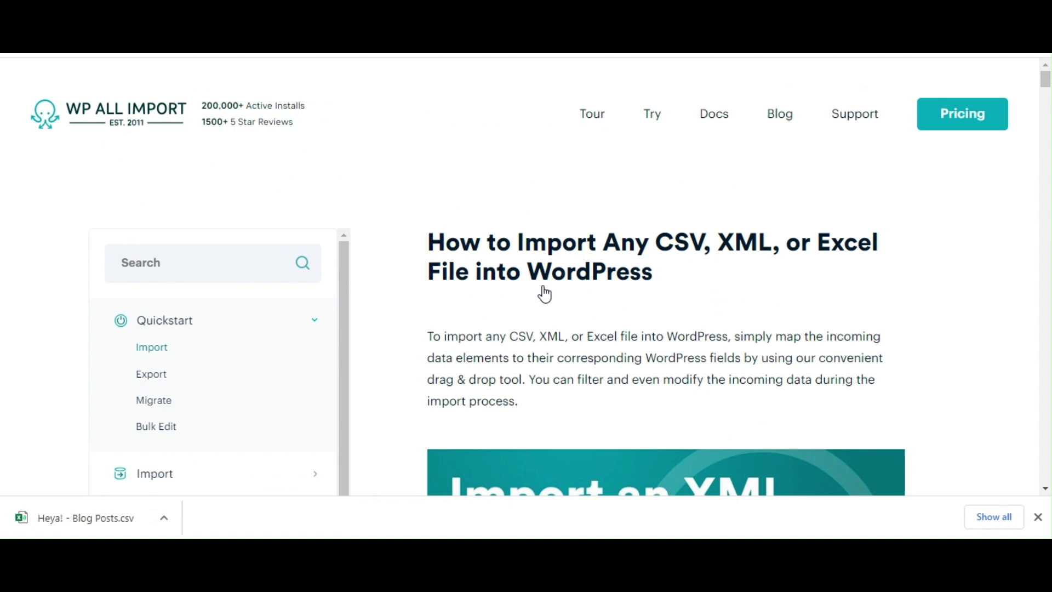
pyautogui.scroll(-3, 544, 293)
pyautogui.scroll(-2, 544, 294)
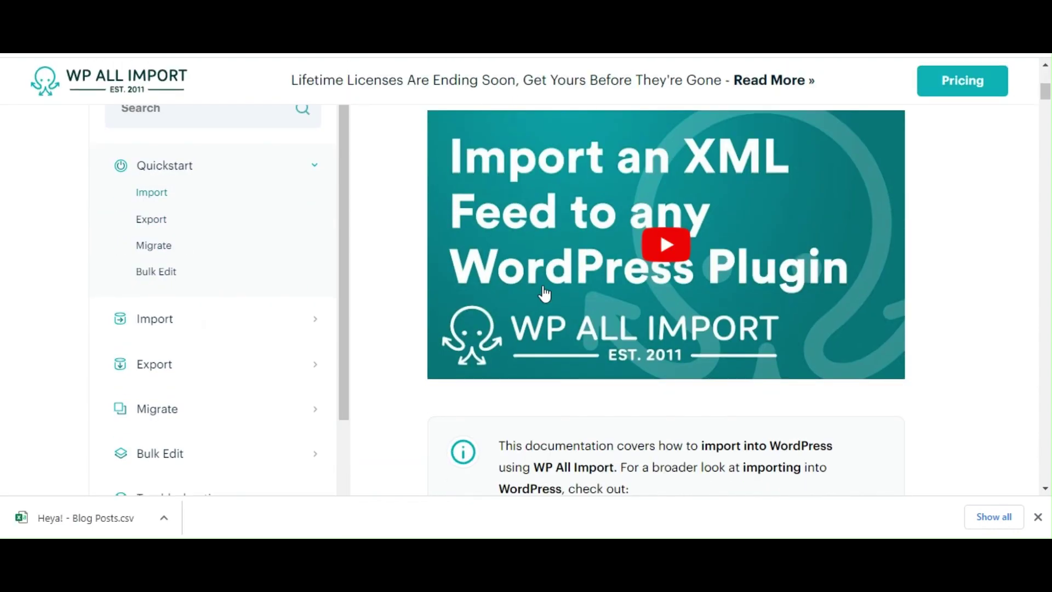
pyautogui.scroll(1, 544, 294)
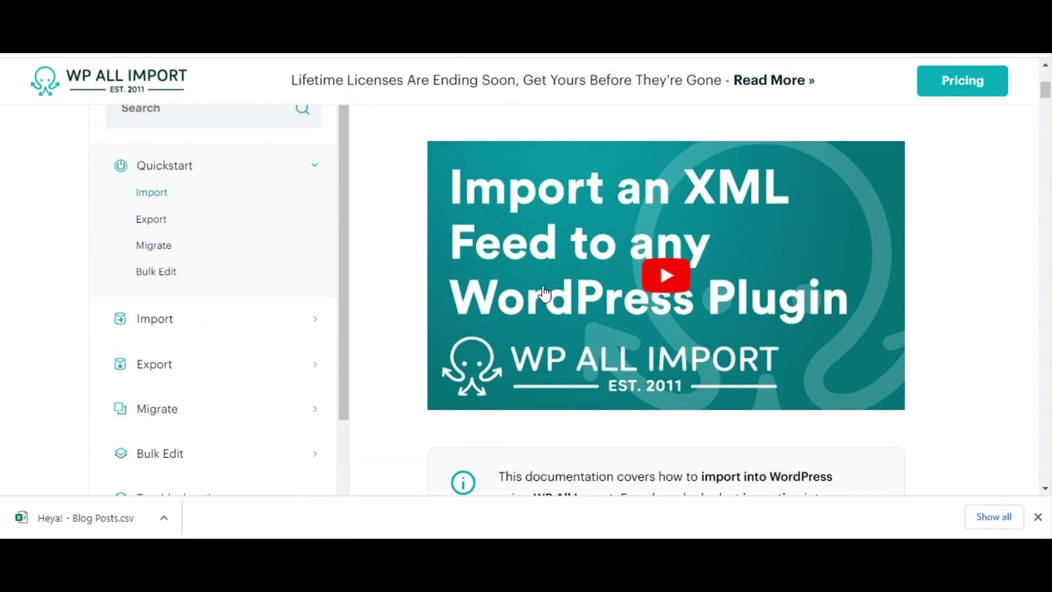
# Play the embedded tutorial video muted, then close the tab to return to WordPress.com.
pyautogui.click(654, 261)
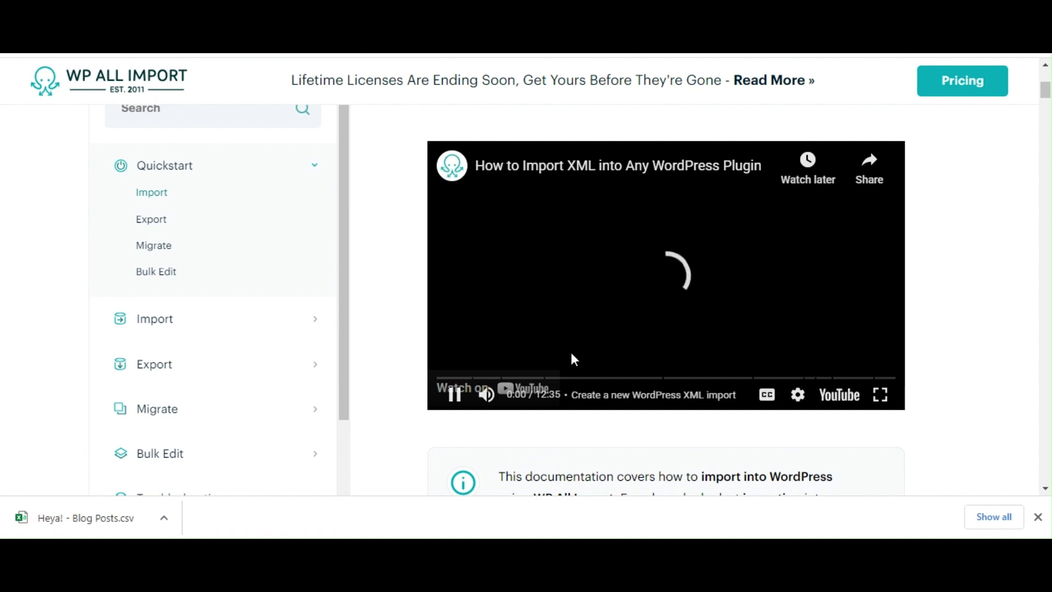
pyautogui.click(486, 397)
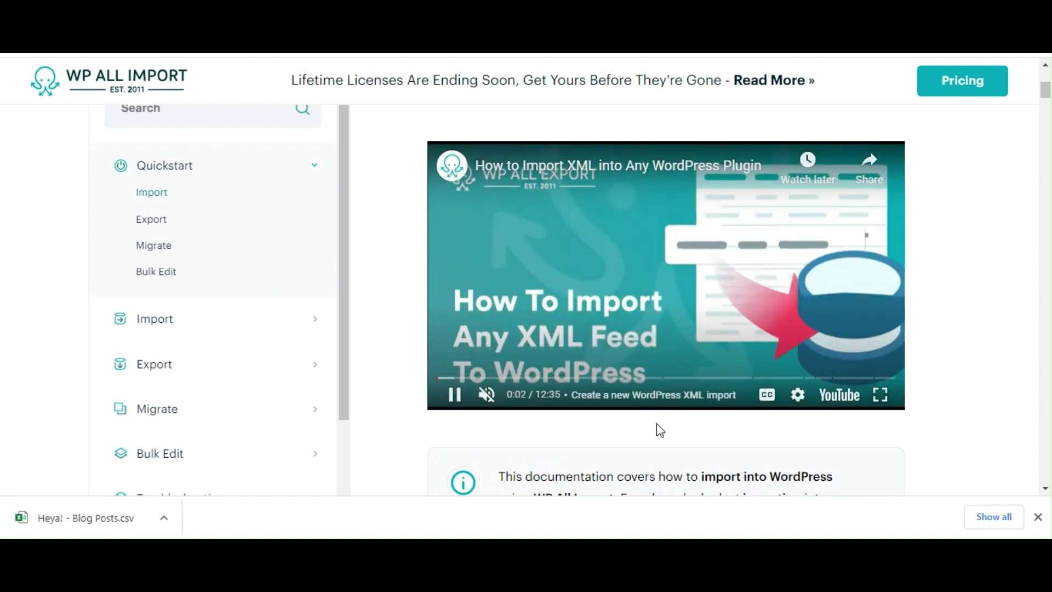
pyautogui.press('Down')
pyautogui.press('Down')
pyautogui.press('Down')
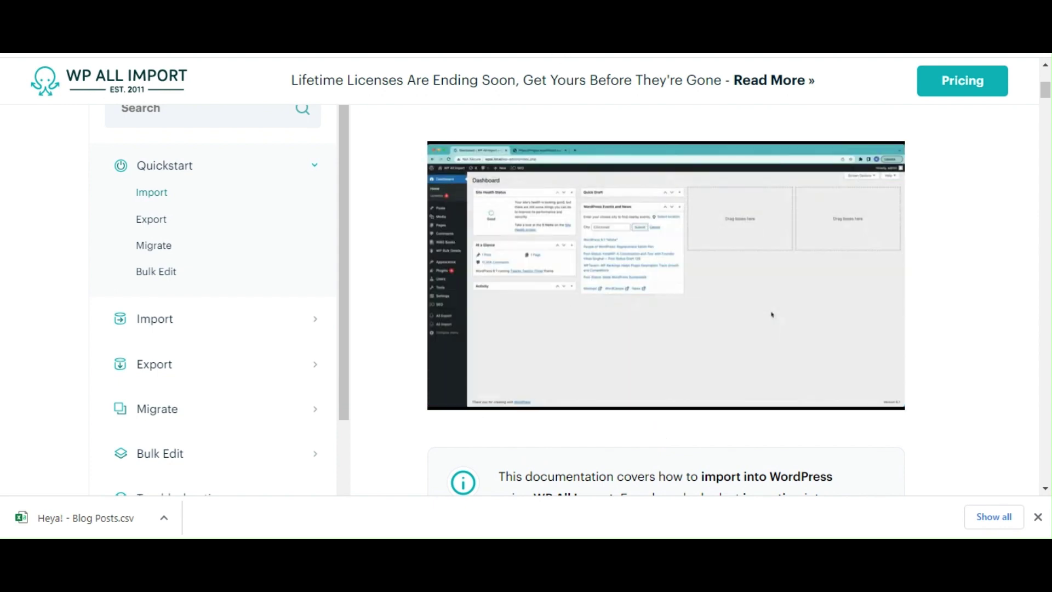
pyautogui.hotkey('ctrl', 'w')
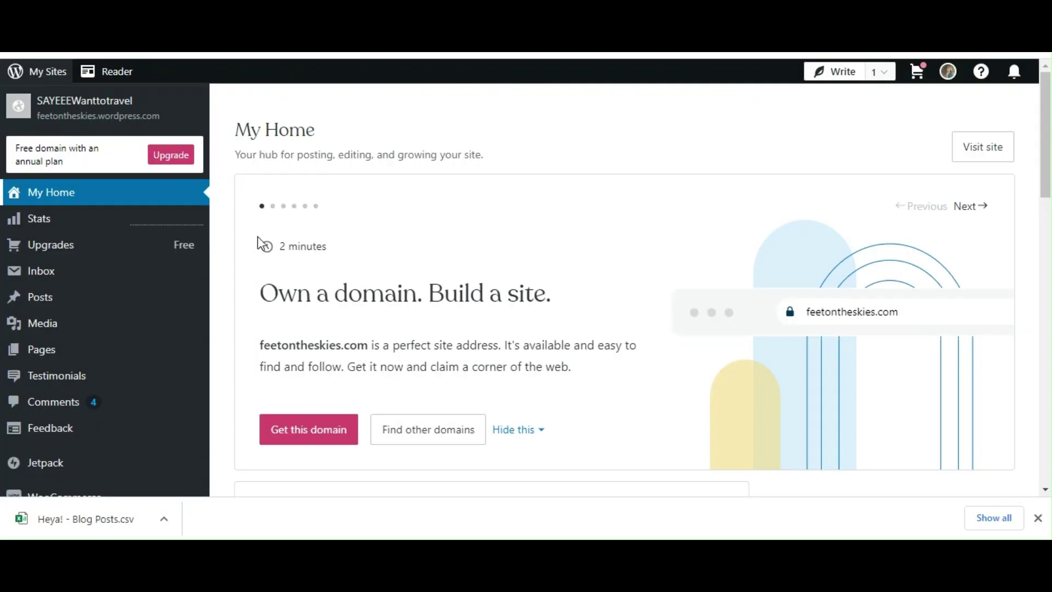
# Go to the site's Themes page under Appearance.
pyautogui.scroll(-4, 236, 251)
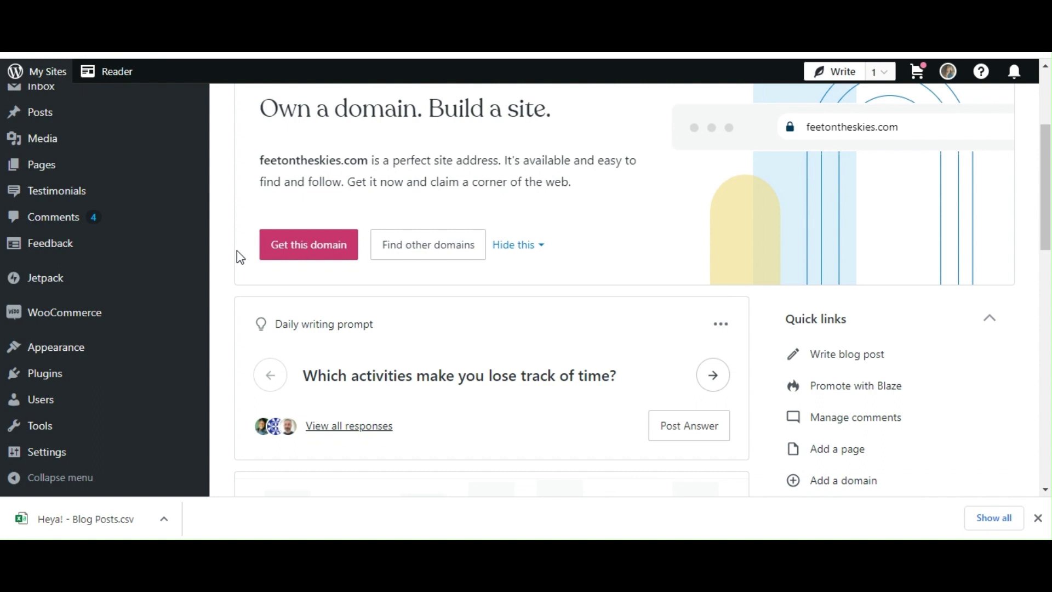
pyautogui.scroll(-1, 237, 251)
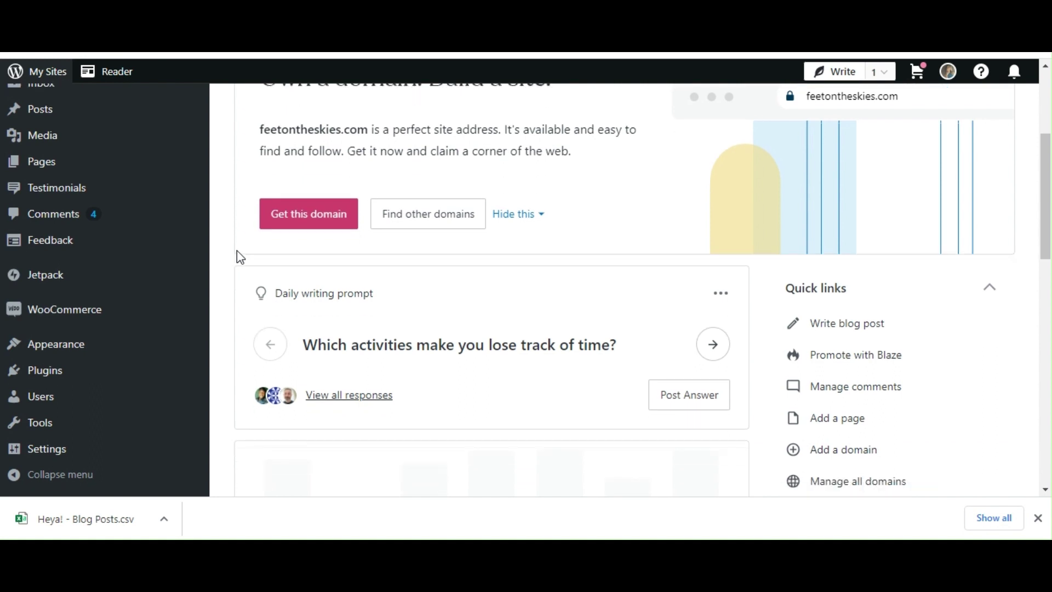
pyautogui.moveTo(125, 355)
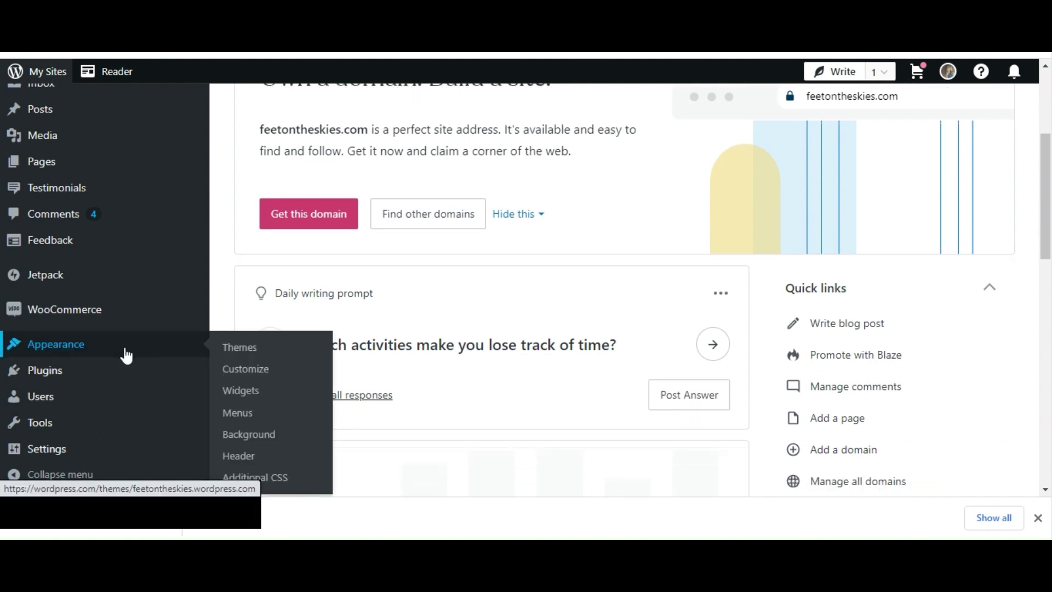
pyautogui.click(225, 353)
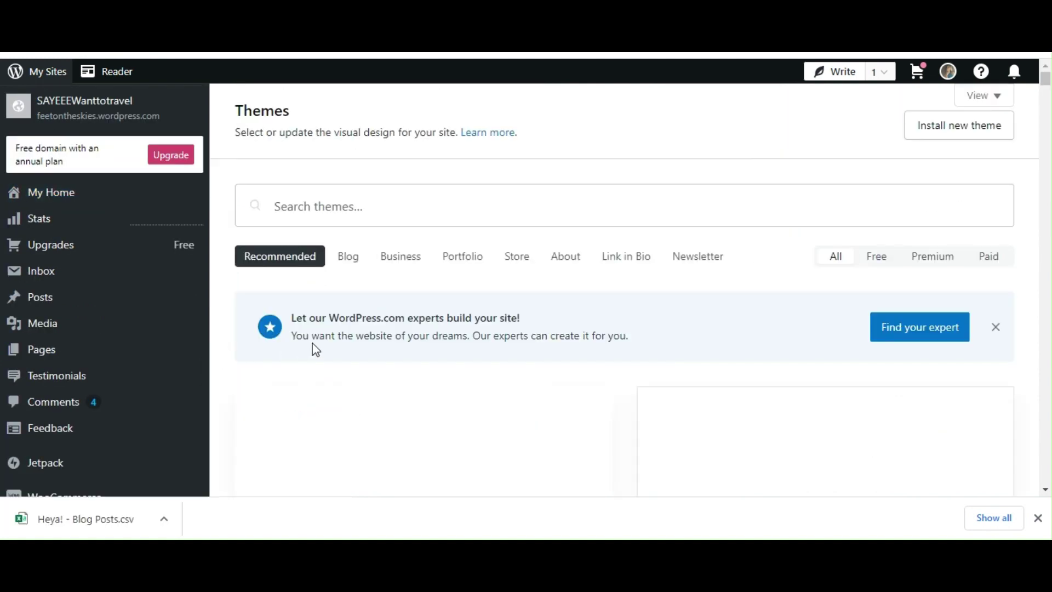
# Scroll through the theme cards such as Poesis, Freddie, Otis, Sten and Covr, then back up.
pyautogui.scroll(-2, 315, 349)
pyautogui.scroll(-6, 314, 351)
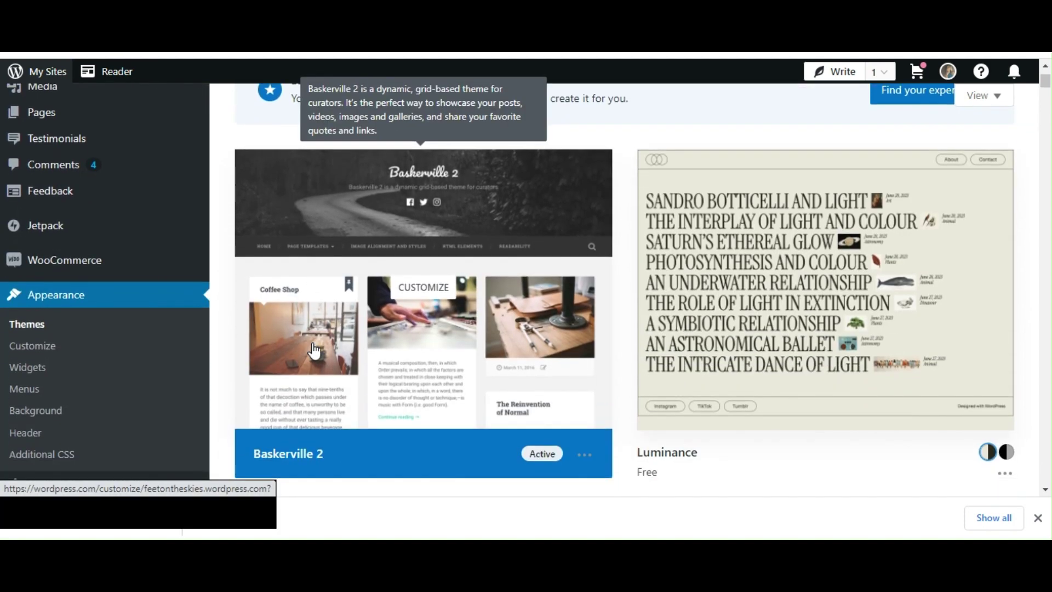
pyautogui.scroll(-4, 314, 350)
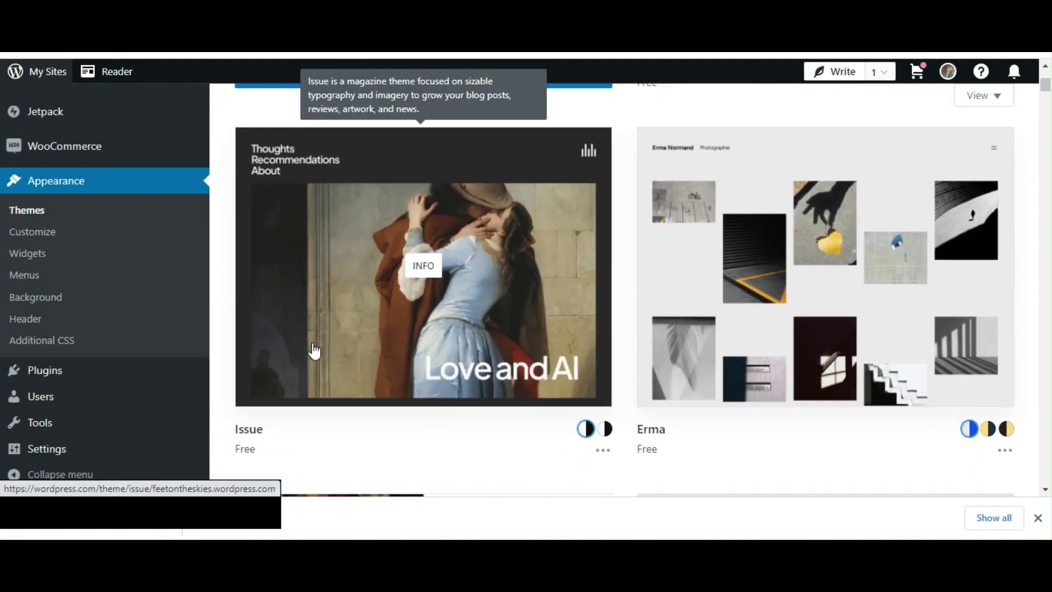
pyautogui.scroll(-6, 314, 350)
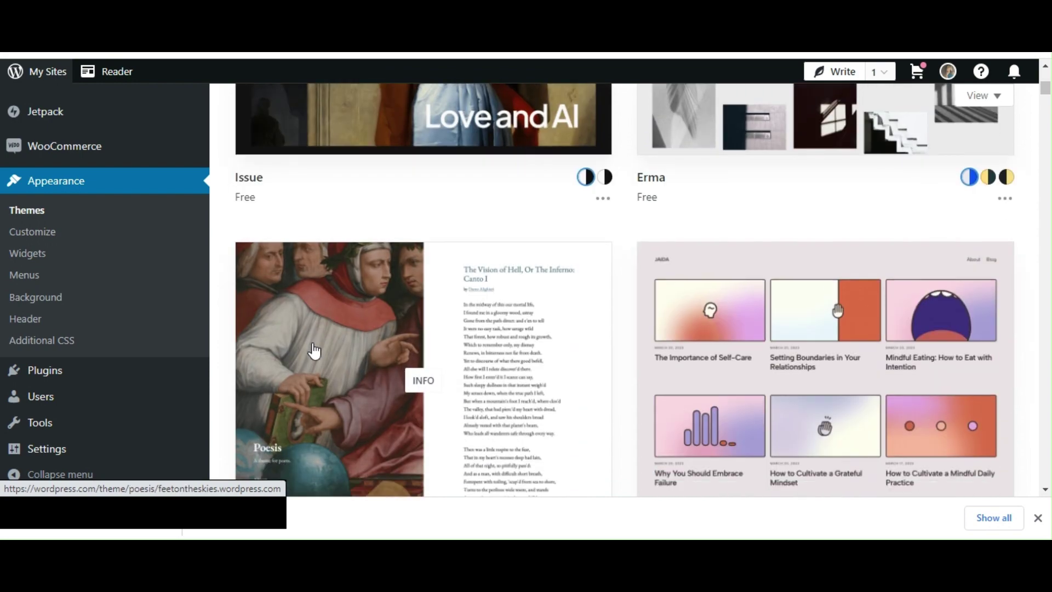
pyautogui.scroll(-4, 314, 351)
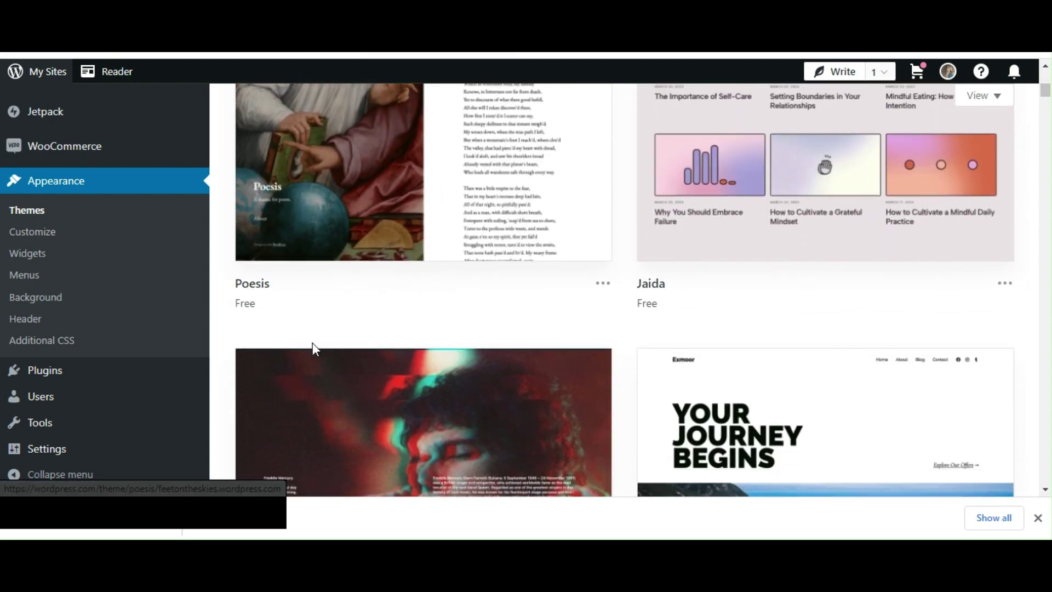
pyautogui.scroll(-5, 314, 350)
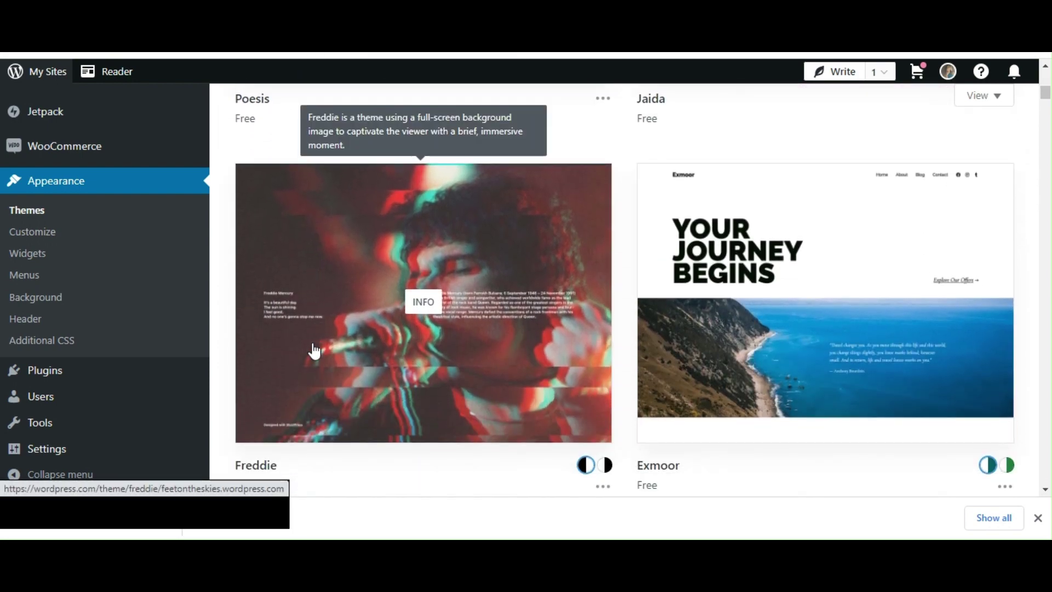
pyautogui.scroll(-5, 315, 349)
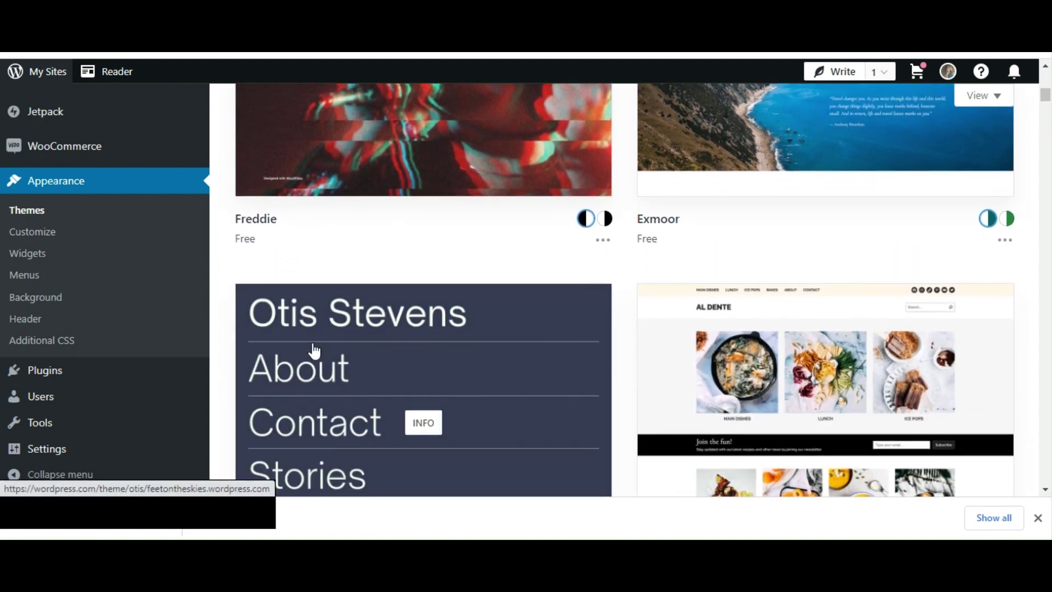
pyautogui.scroll(-3, 314, 351)
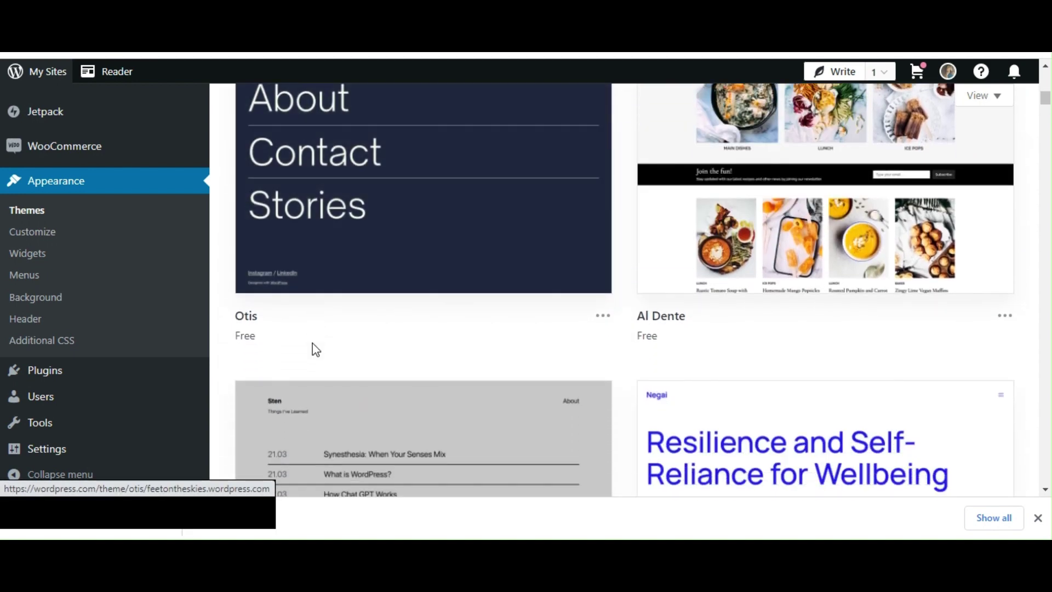
pyautogui.scroll(-4, 314, 351)
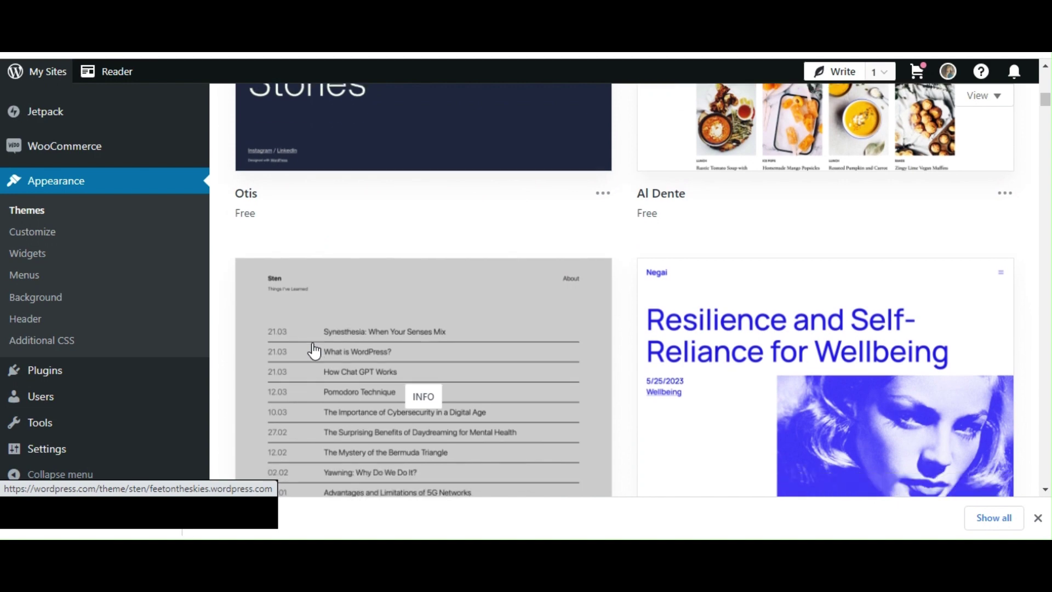
pyautogui.scroll(-4, 314, 351)
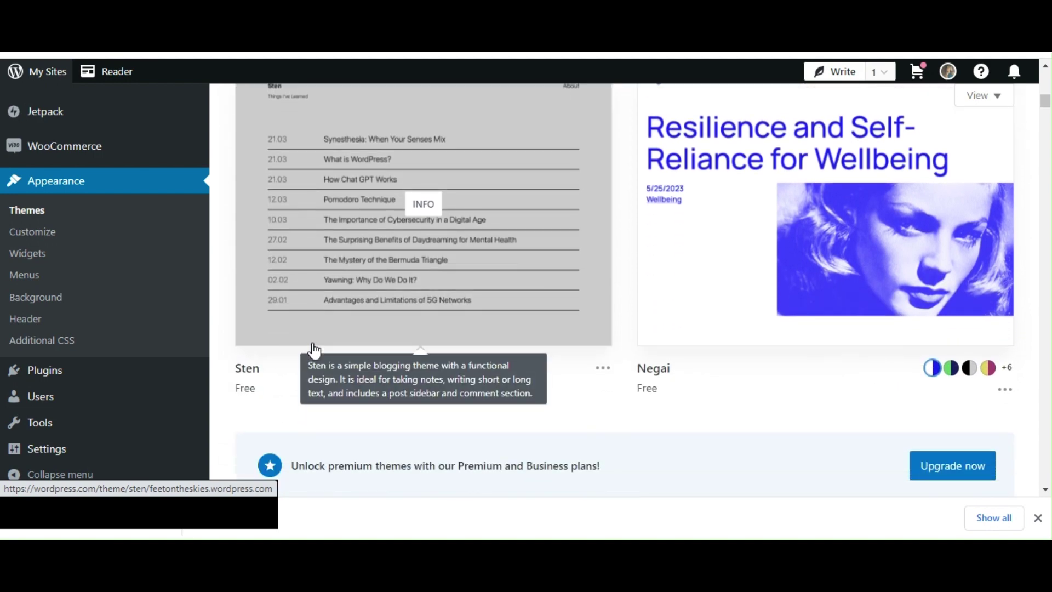
pyautogui.scroll(-3, 314, 351)
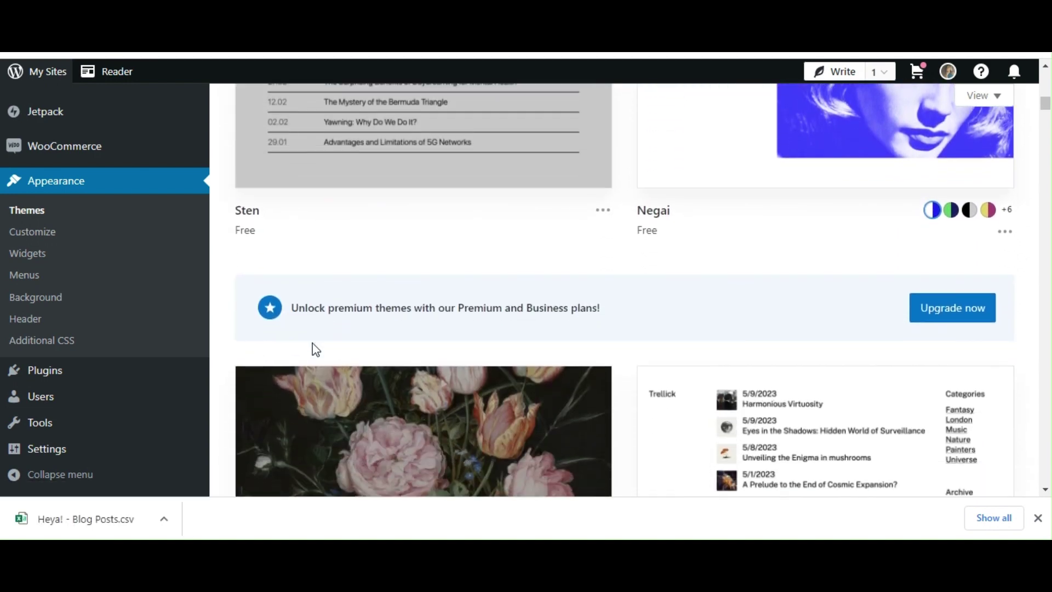
pyautogui.scroll(-6, 314, 351)
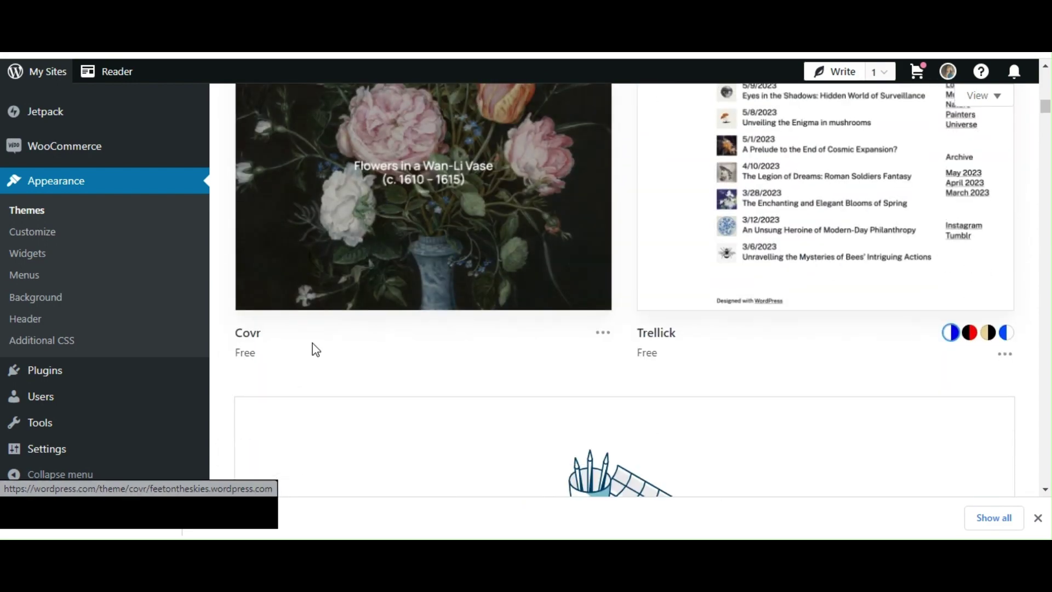
pyautogui.scroll(-3, 316, 351)
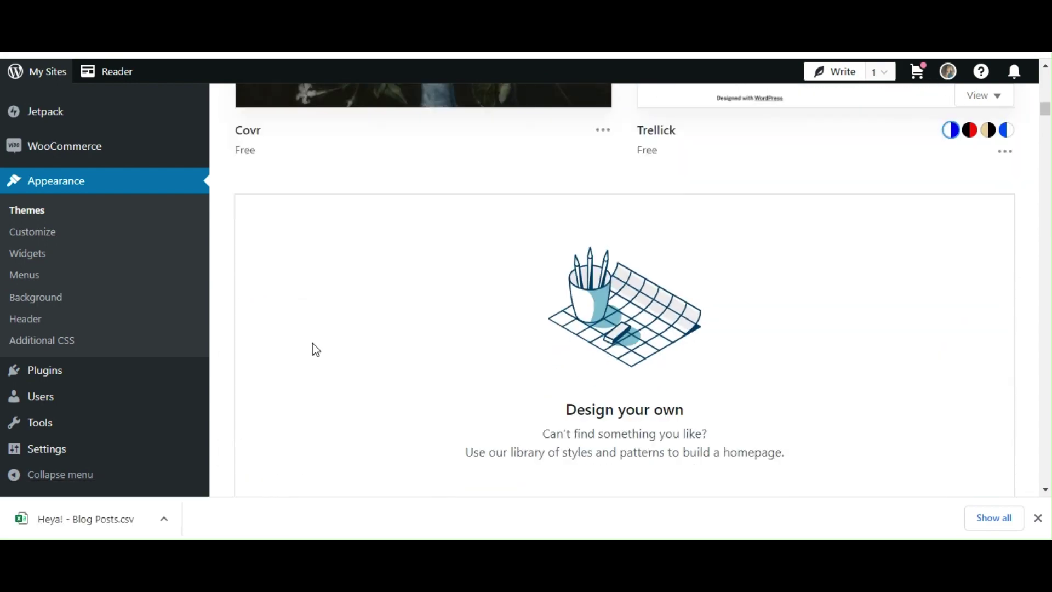
pyautogui.scroll(14, 316, 351)
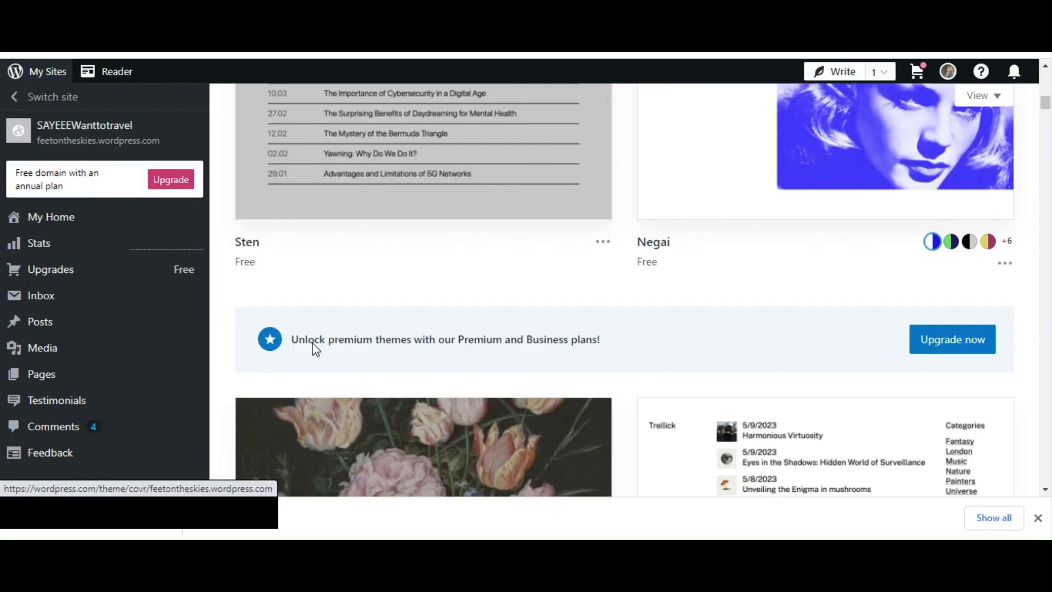
pyautogui.scroll(10, 314, 351)
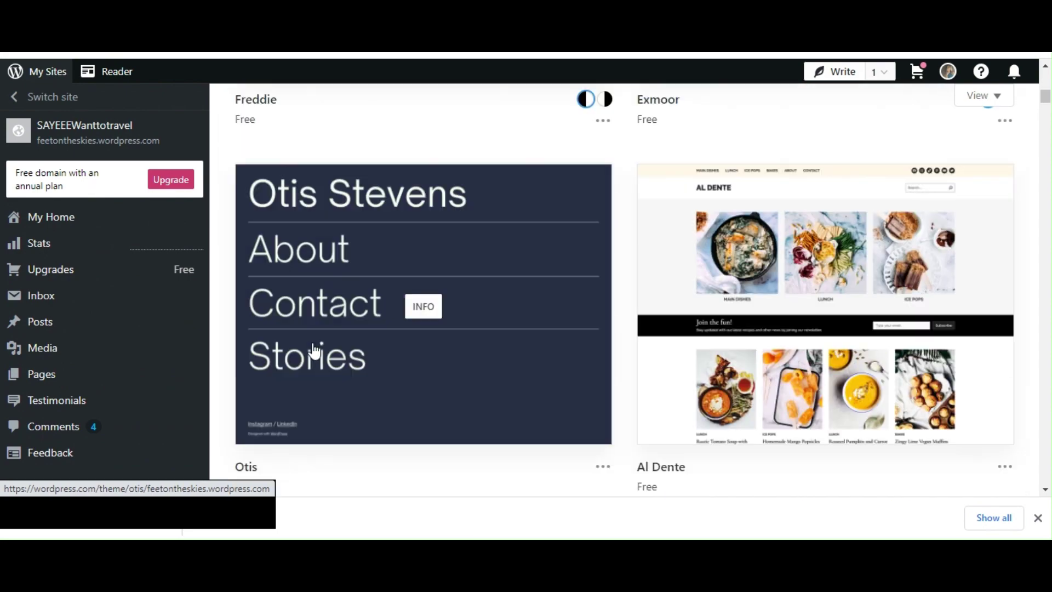
pyautogui.scroll(12, 314, 351)
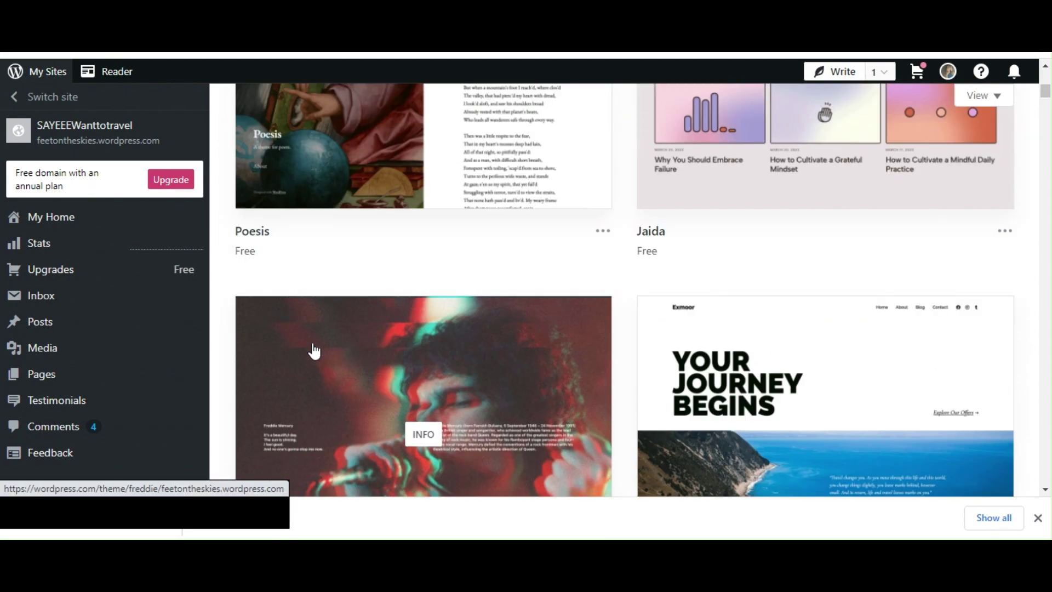
pyautogui.scroll(8, 314, 351)
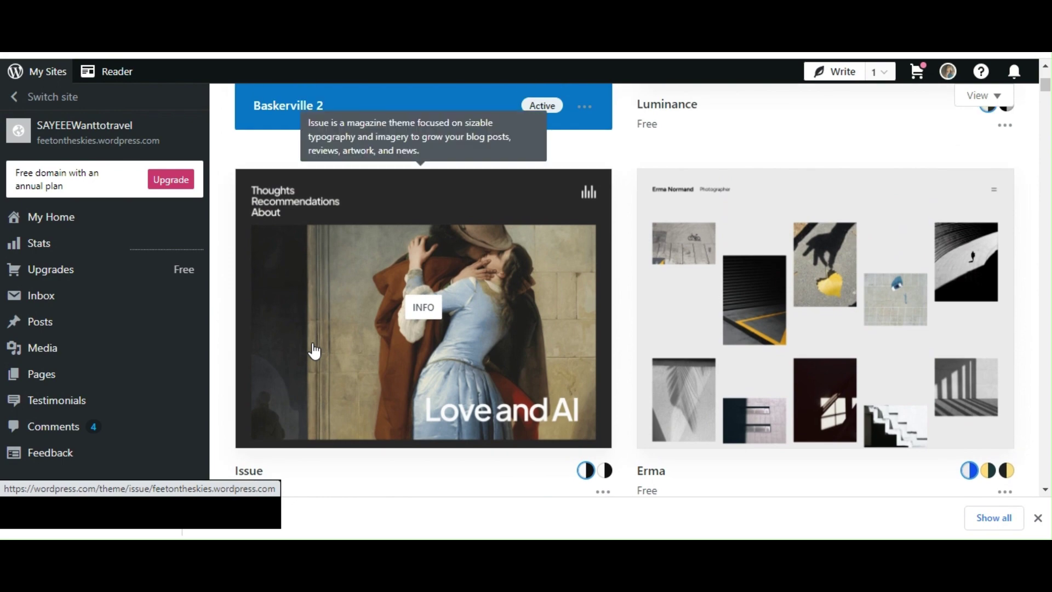
pyautogui.scroll(5, 314, 350)
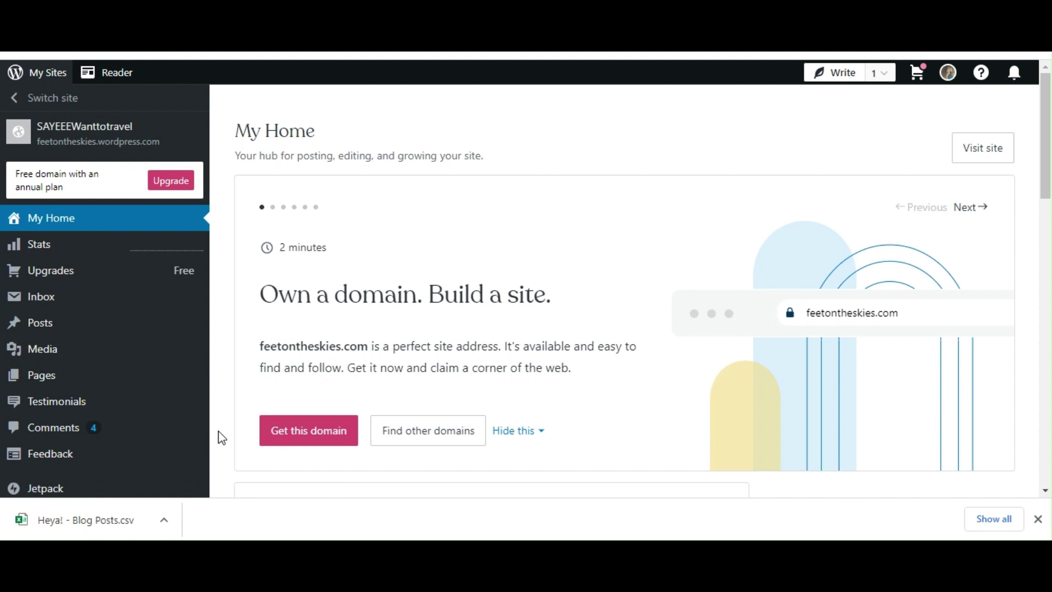
# Scroll the My Home sidebar down to Settings and reveal its flyout submenu.
pyautogui.scroll(-3, 222, 437)
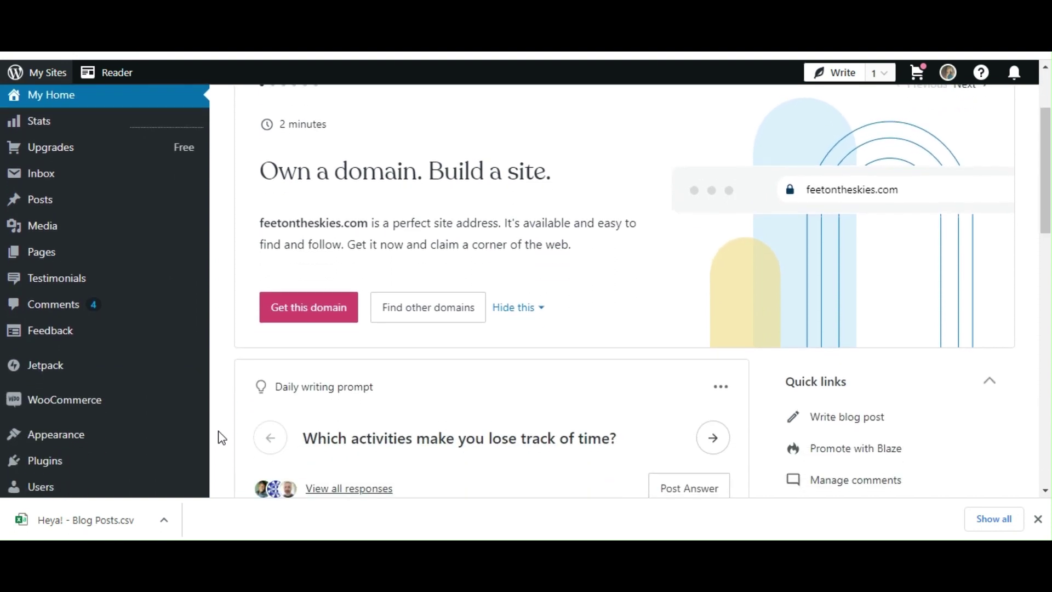
pyautogui.scroll(-1, 221, 438)
pyautogui.scroll(-2, 222, 437)
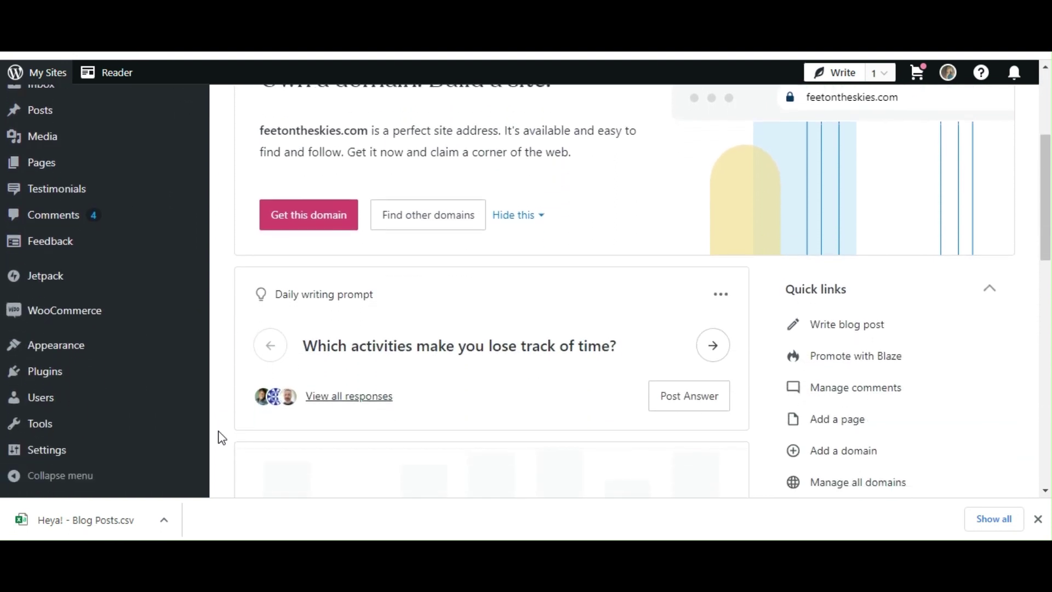
pyautogui.scroll(-1, 222, 438)
pyautogui.moveTo(184, 454)
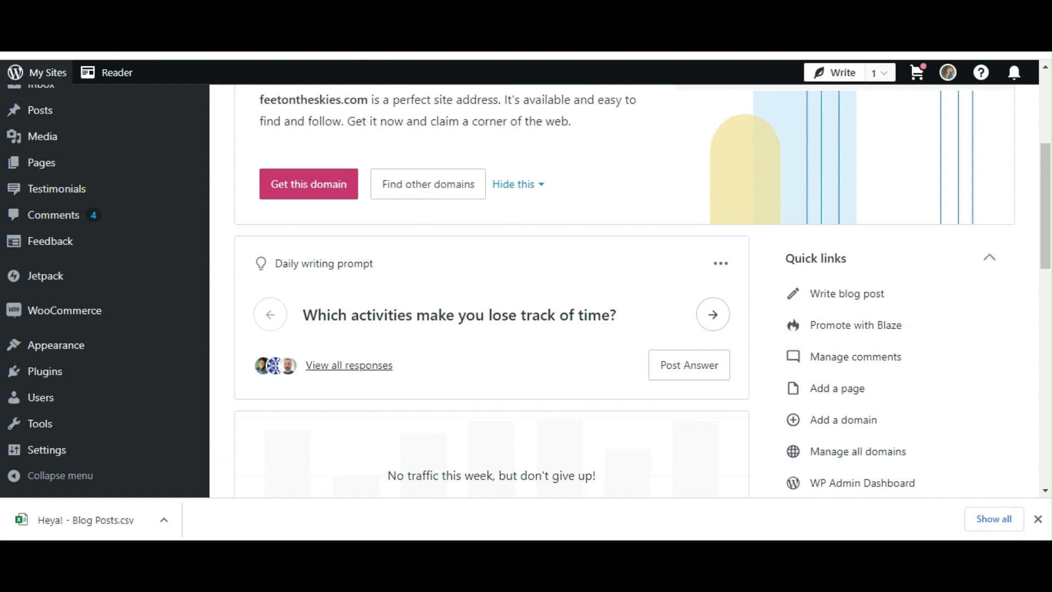
pyautogui.moveTo(148, 451)
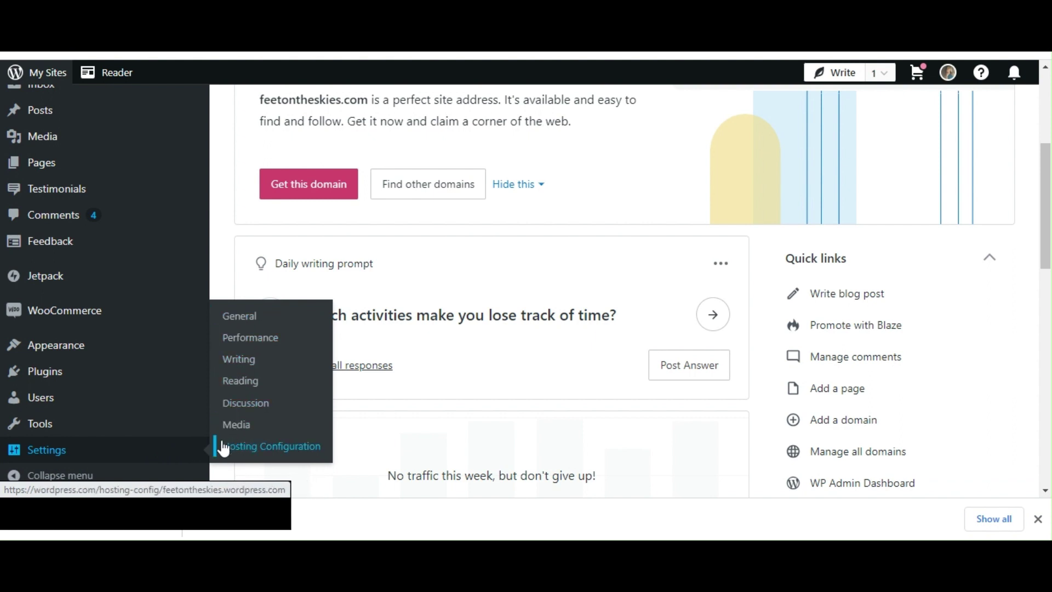
# Open Settings > Hosting Configuration and scan its hosting features and SFTP credentials.
pyautogui.click(268, 456)
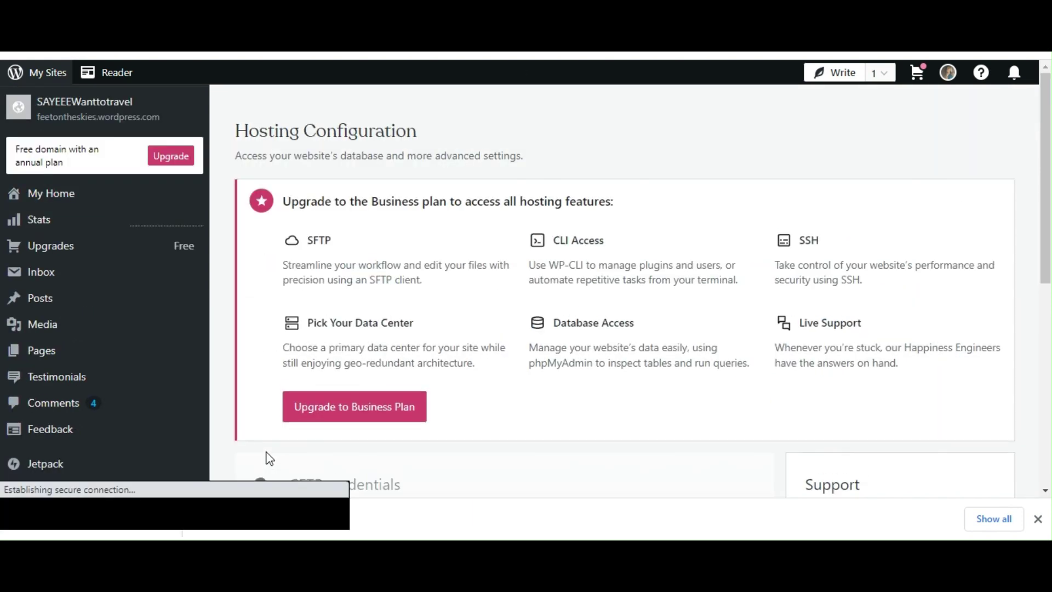
pyautogui.scroll(-3, 592, 420)
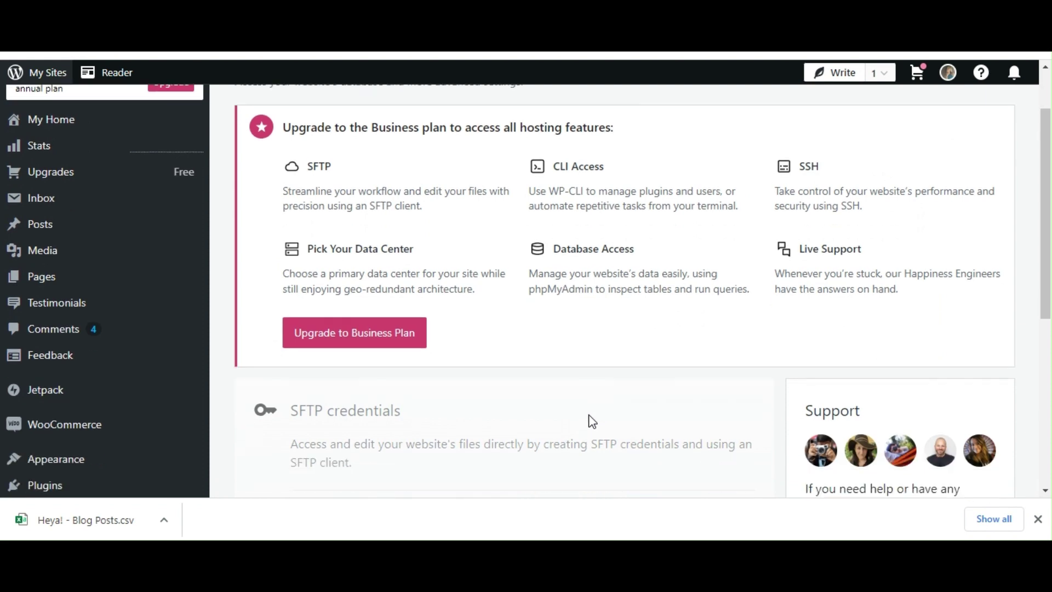
pyautogui.scroll(3, 592, 421)
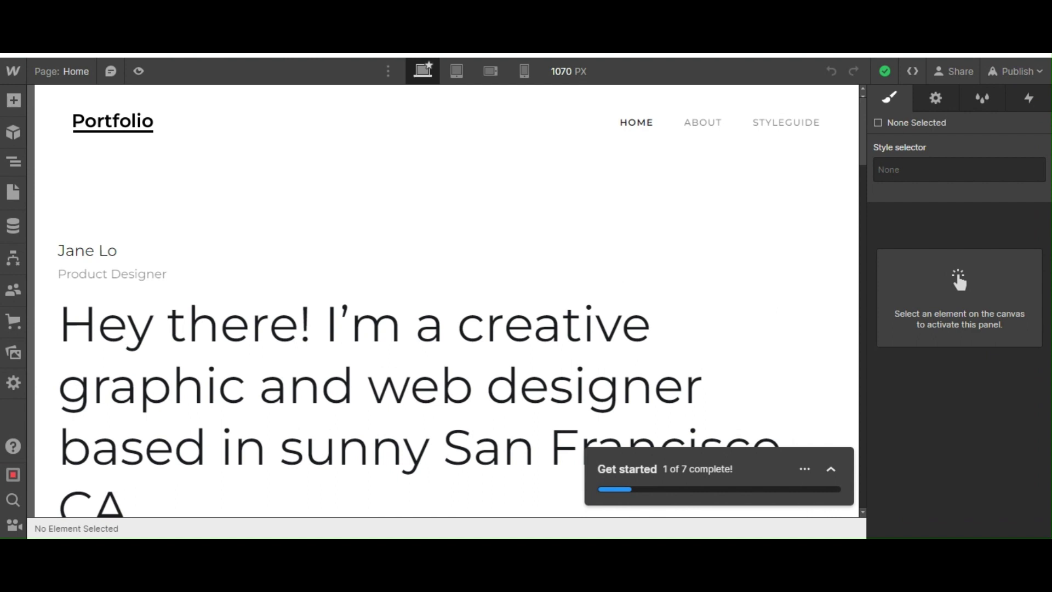
# Save a Portfolio site backup via Ctrl+Shift+S, labelled 'heya!'.
pyautogui.click(559, 158)
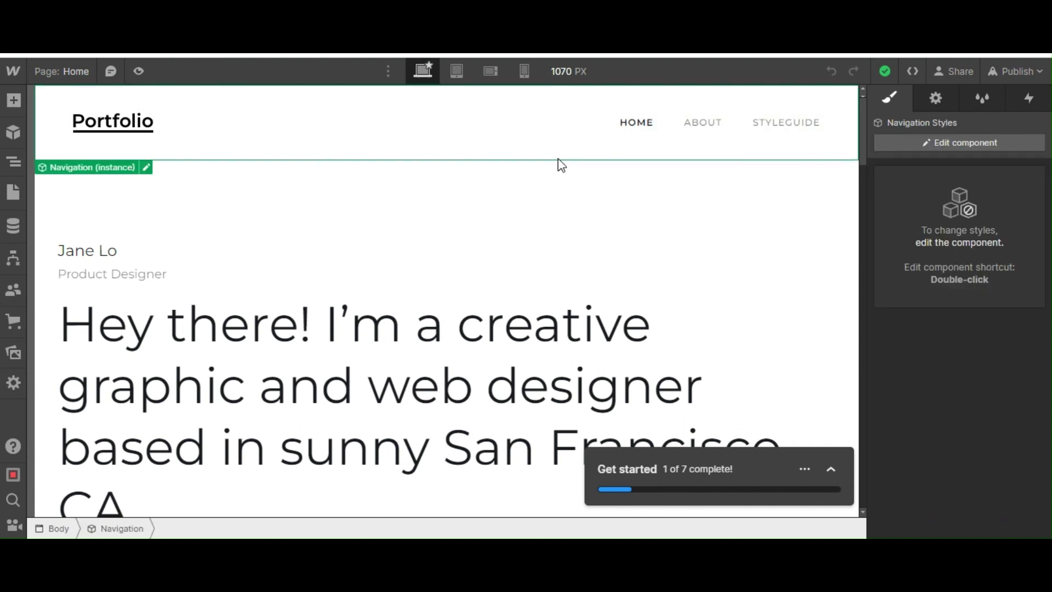
pyautogui.click(554, 226)
pyautogui.hotkey('ctrl', 'shift', 's')
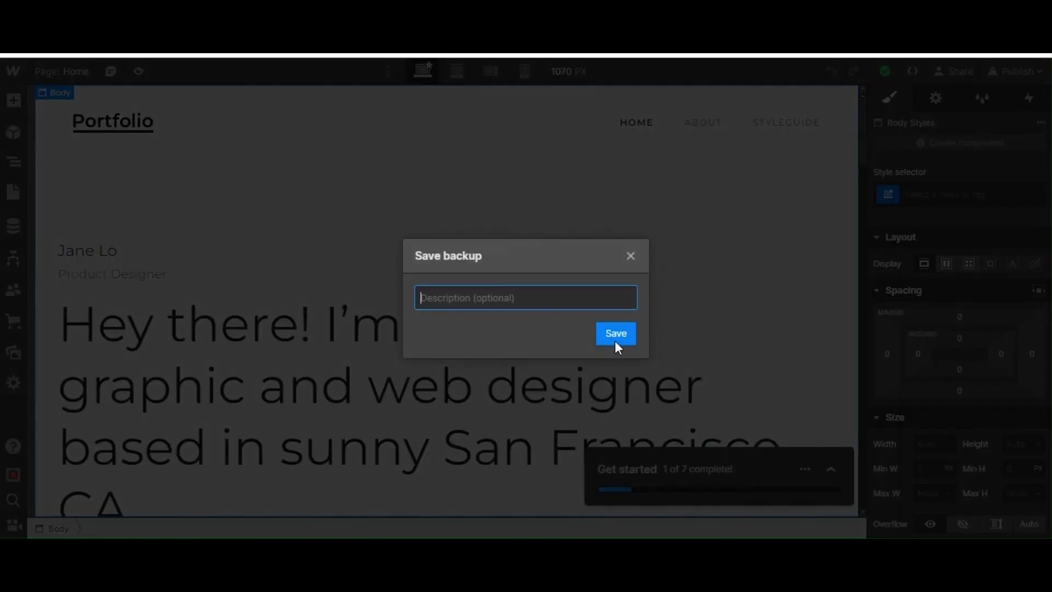
pyautogui.write('heya!')
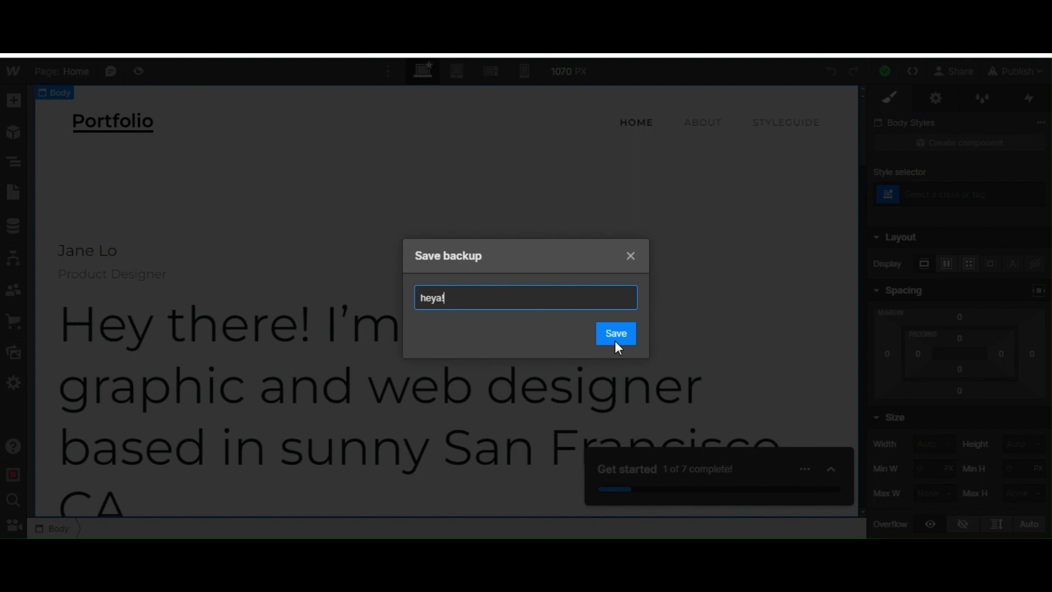
pyautogui.click(616, 339)
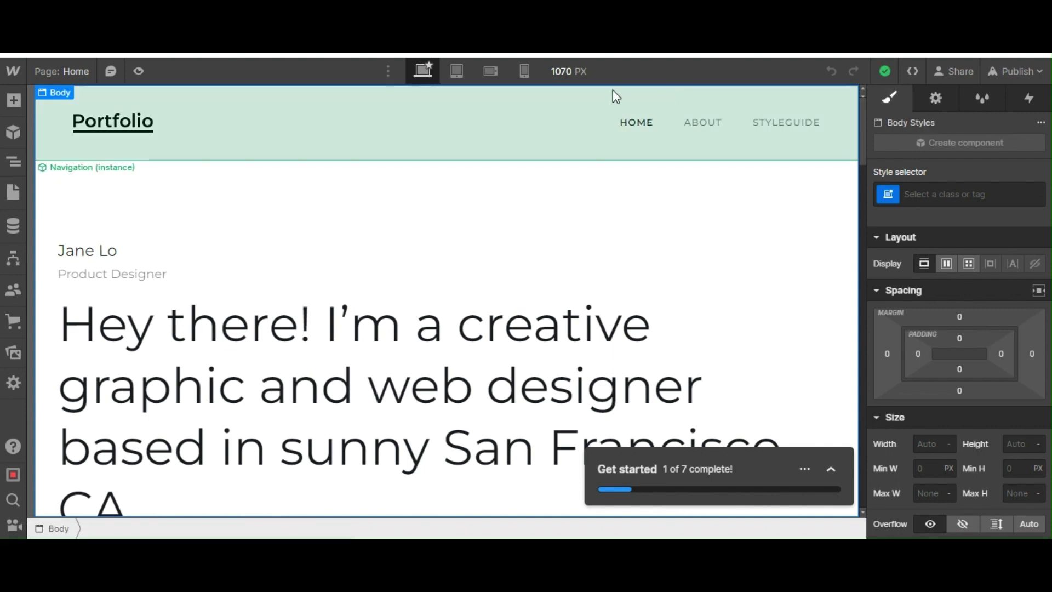
# Open Settings > Backups and check that 'heya!' is listed under Today.
pyautogui.click(13, 384)
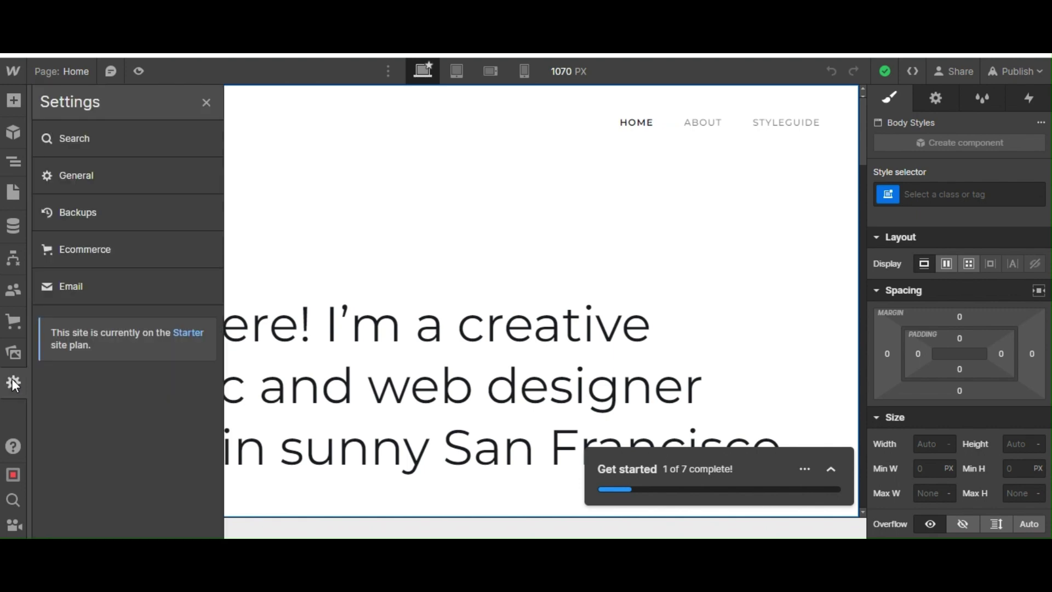
pyautogui.click(86, 215)
pyautogui.moveTo(346, 178)
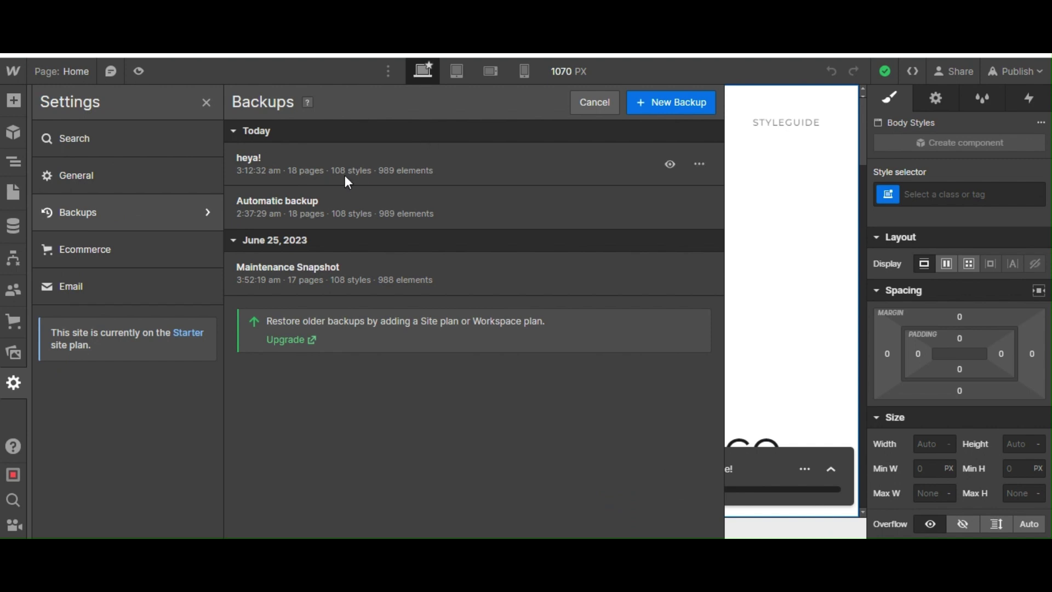